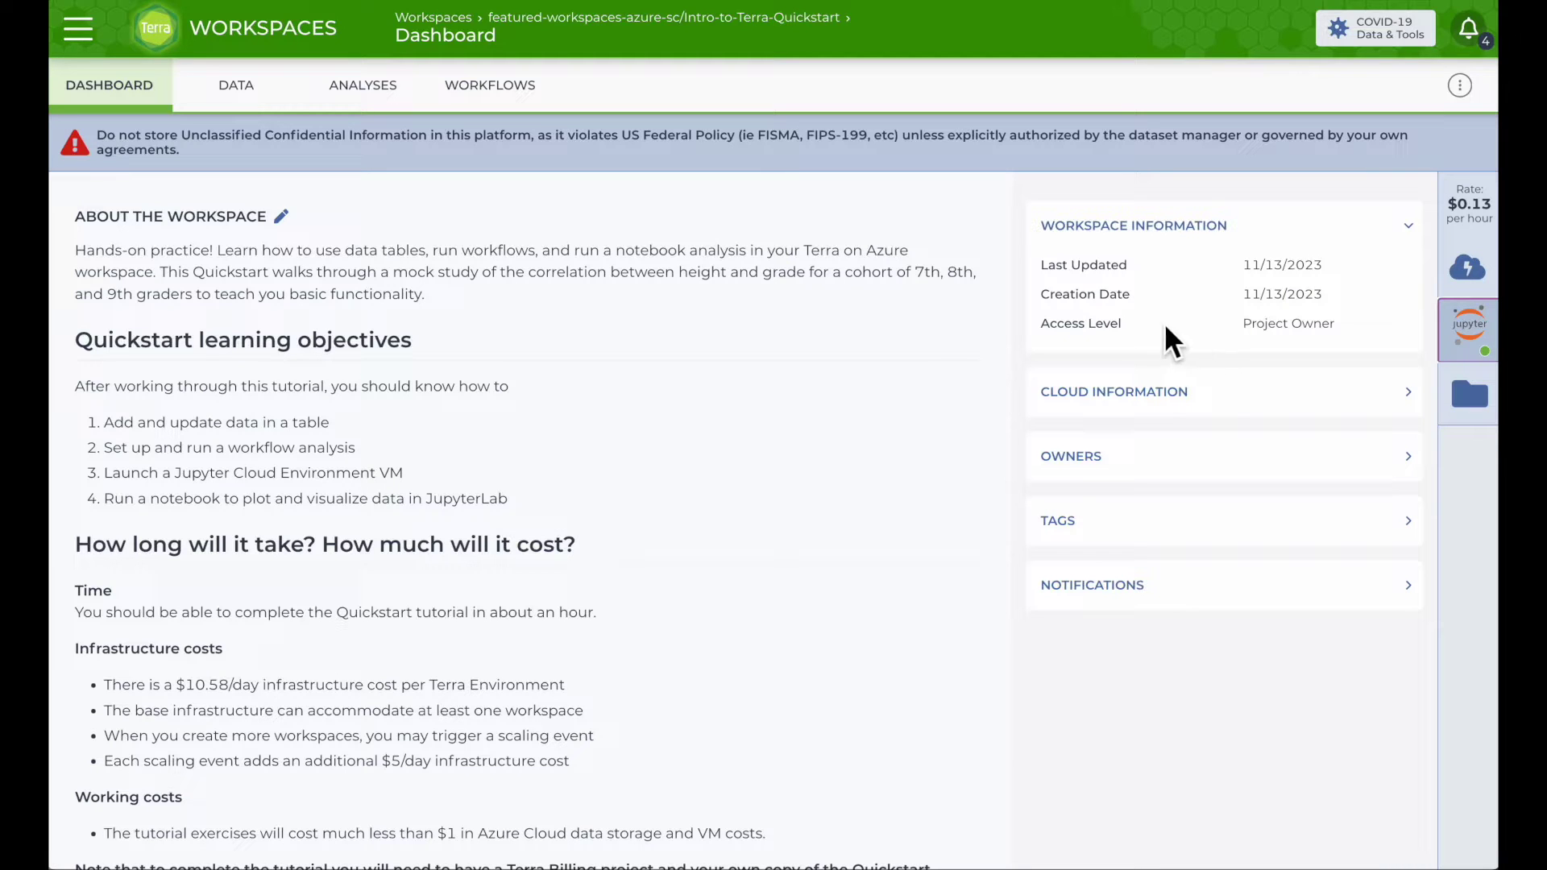
- Reveal the quickstart workspace's cloud details: Azure in South Central US
{"action": "left_click", "coordinate": [1408, 228]}
- Check the cloud information and owners list, collapse both, then go to the Data page
{"action": "left_click", "coordinate": [1414, 299]}
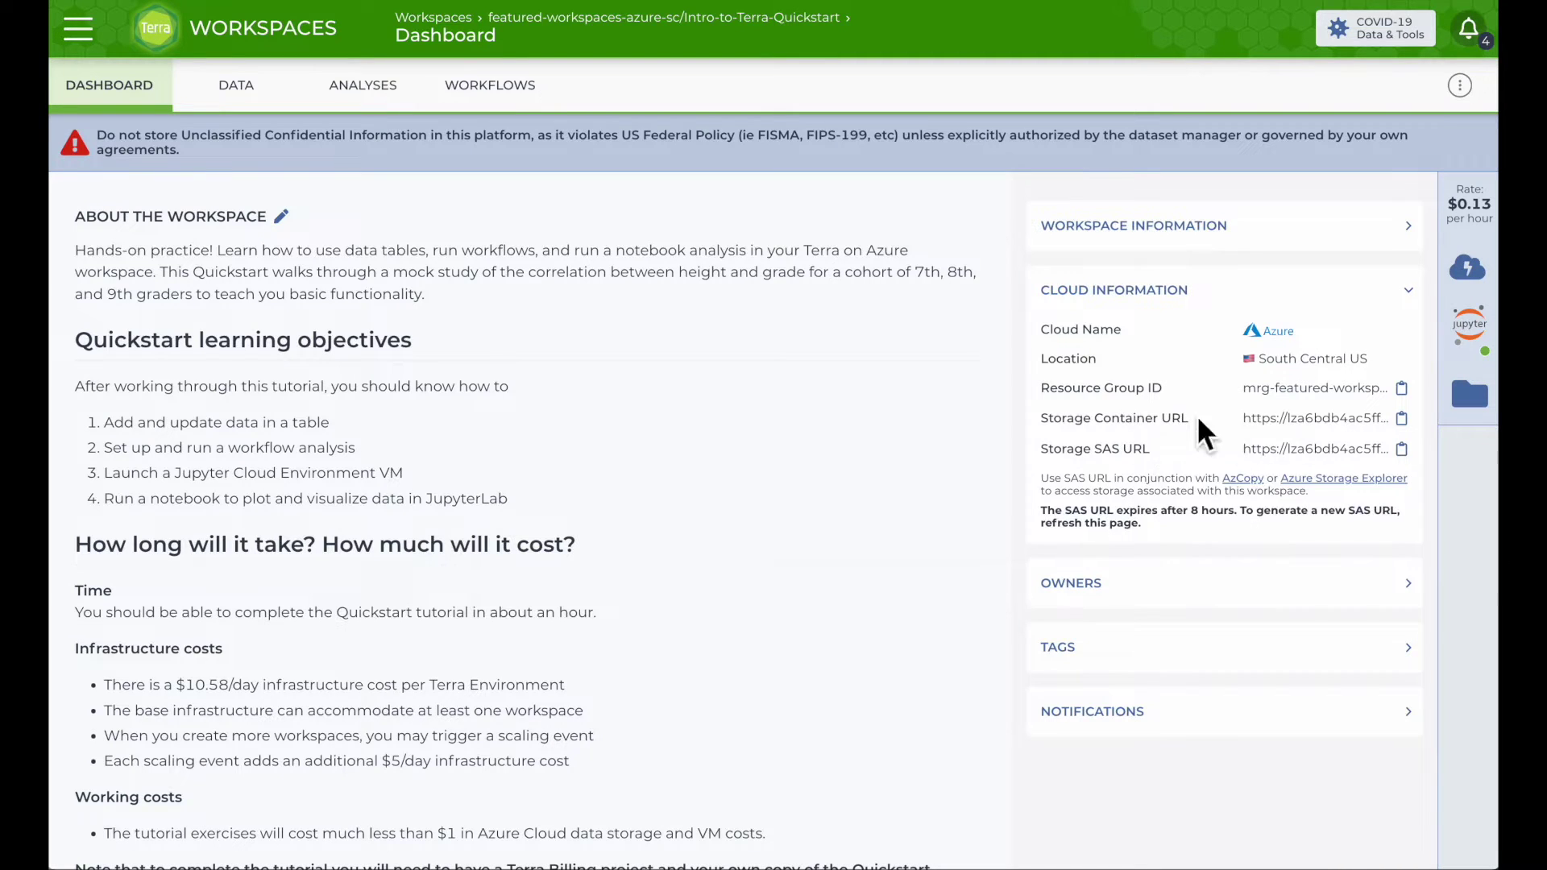
{"action": "left_click", "coordinate": [1412, 297]}
{"action": "left_click", "coordinate": [1409, 364]}
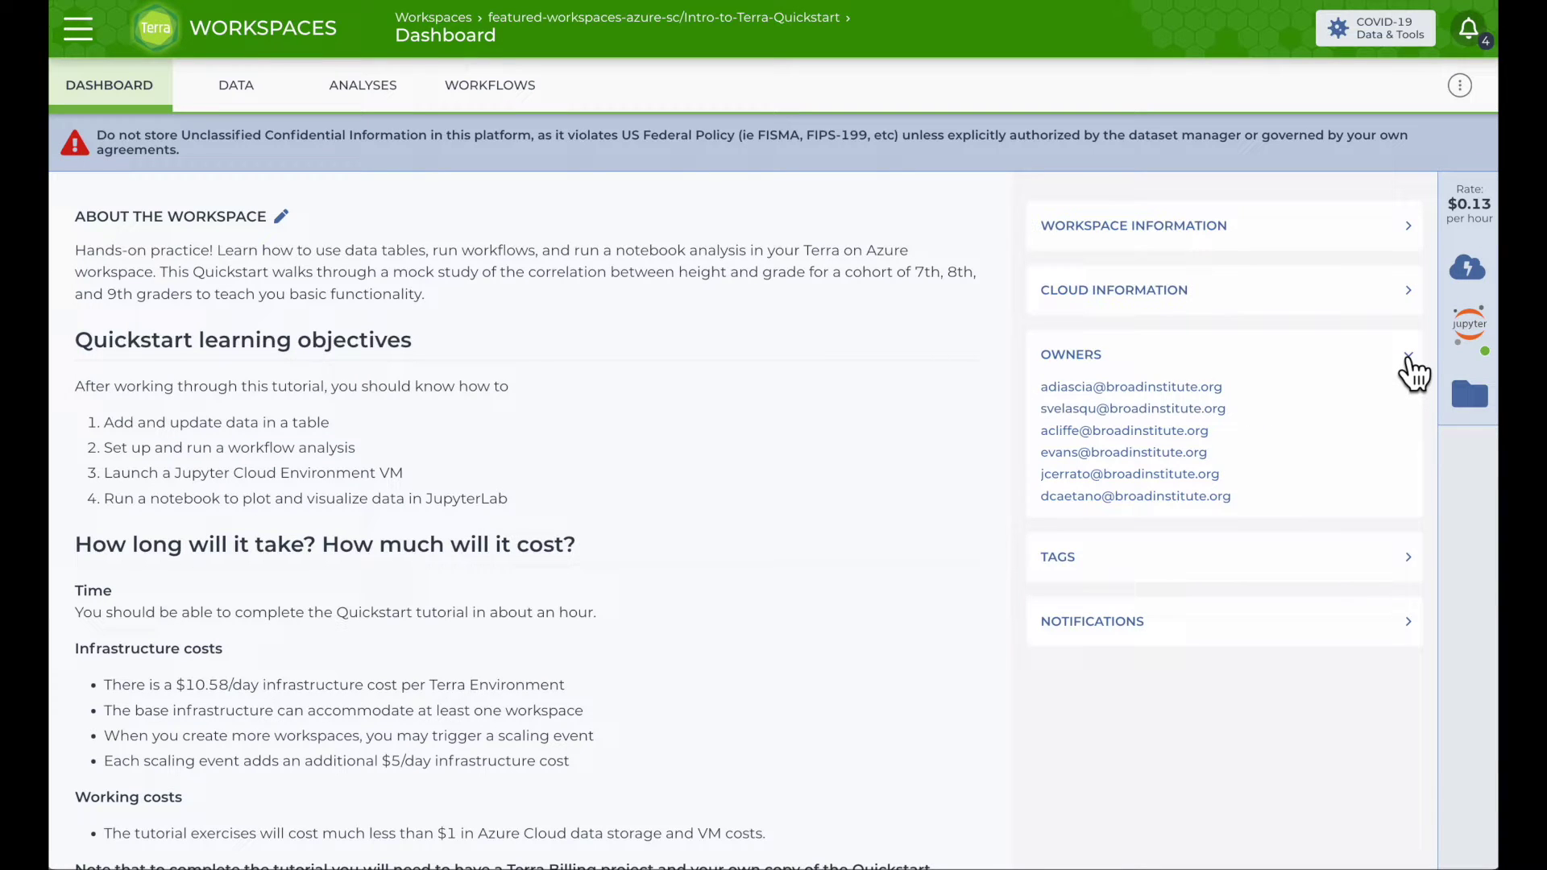
{"action": "left_click", "coordinate": [1411, 369]}
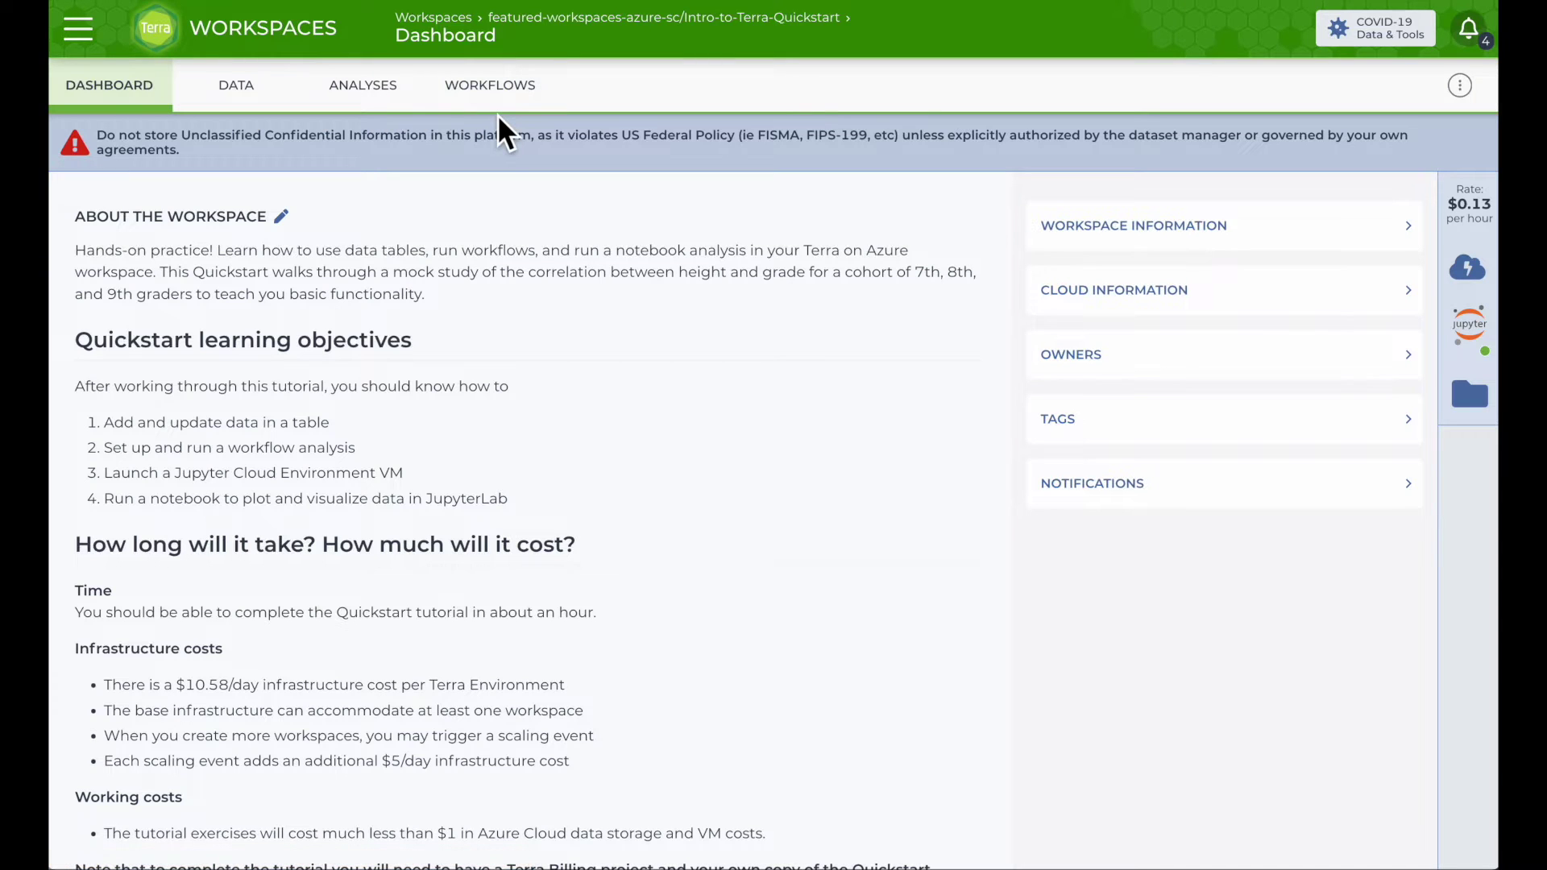
{"action": "left_click", "coordinate": [241, 104]}
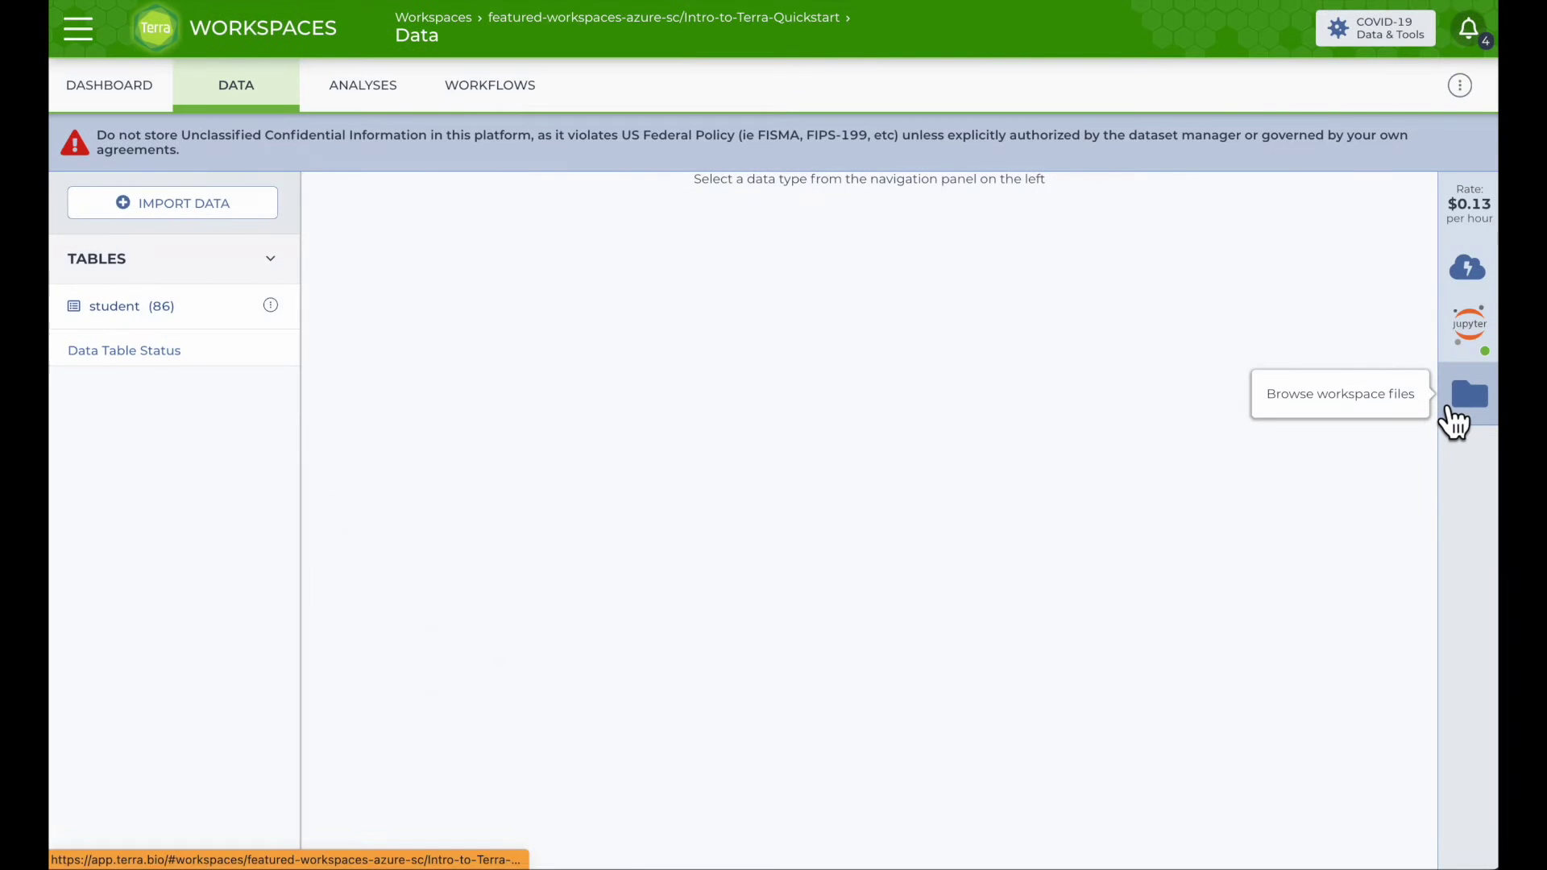
- Browse the stored files, then return to Data and open the 86-row student table
{"action": "left_click", "coordinate": [1468, 399]}
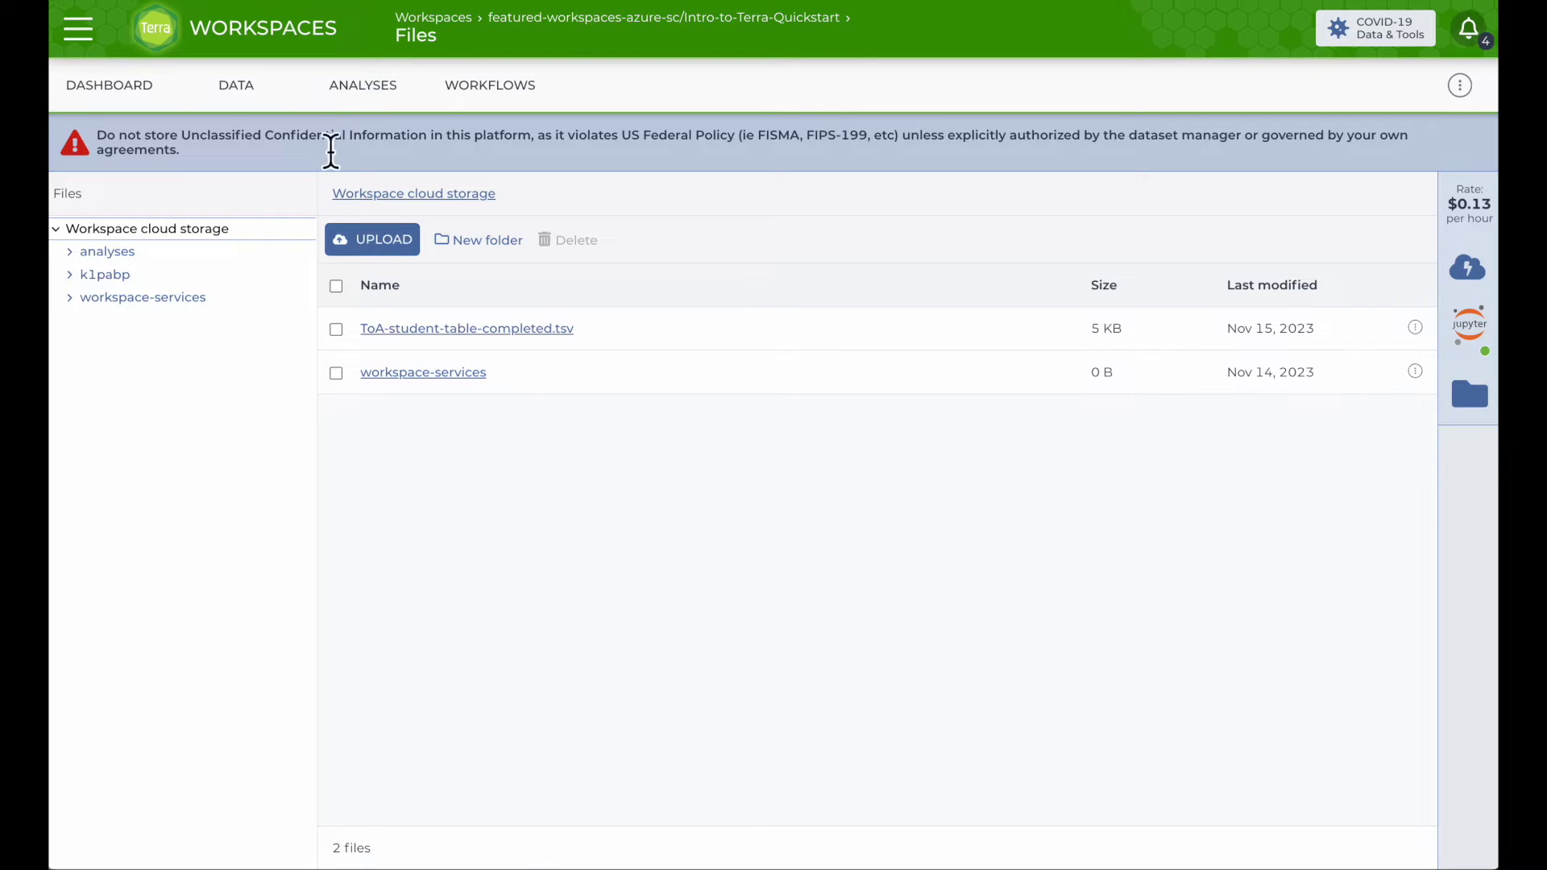
{"action": "left_click", "coordinate": [268, 113]}
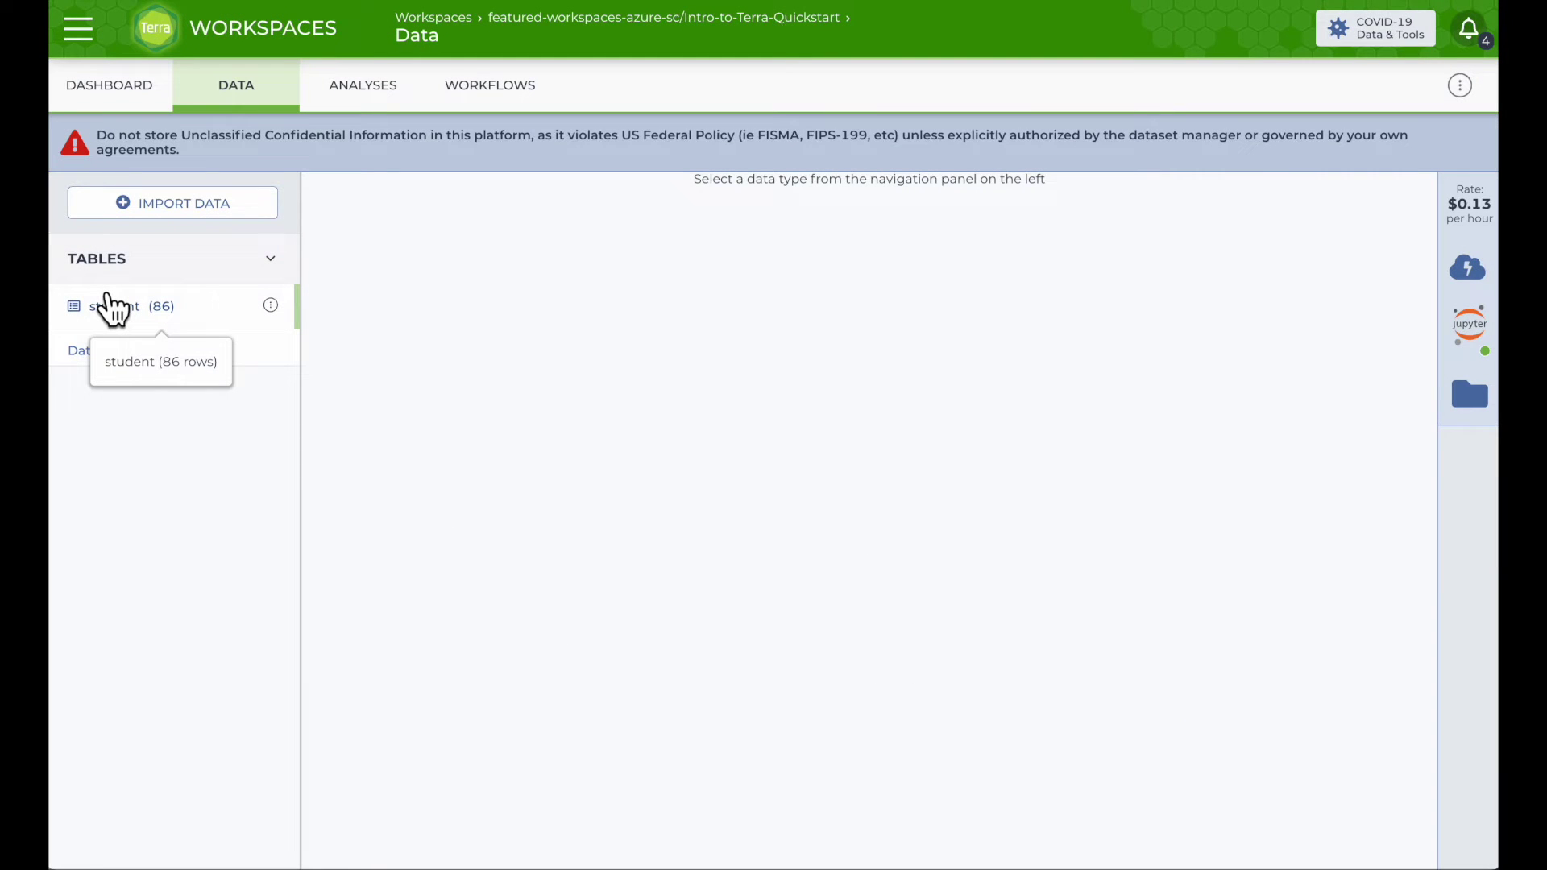
{"action": "left_click", "coordinate": [109, 320]}
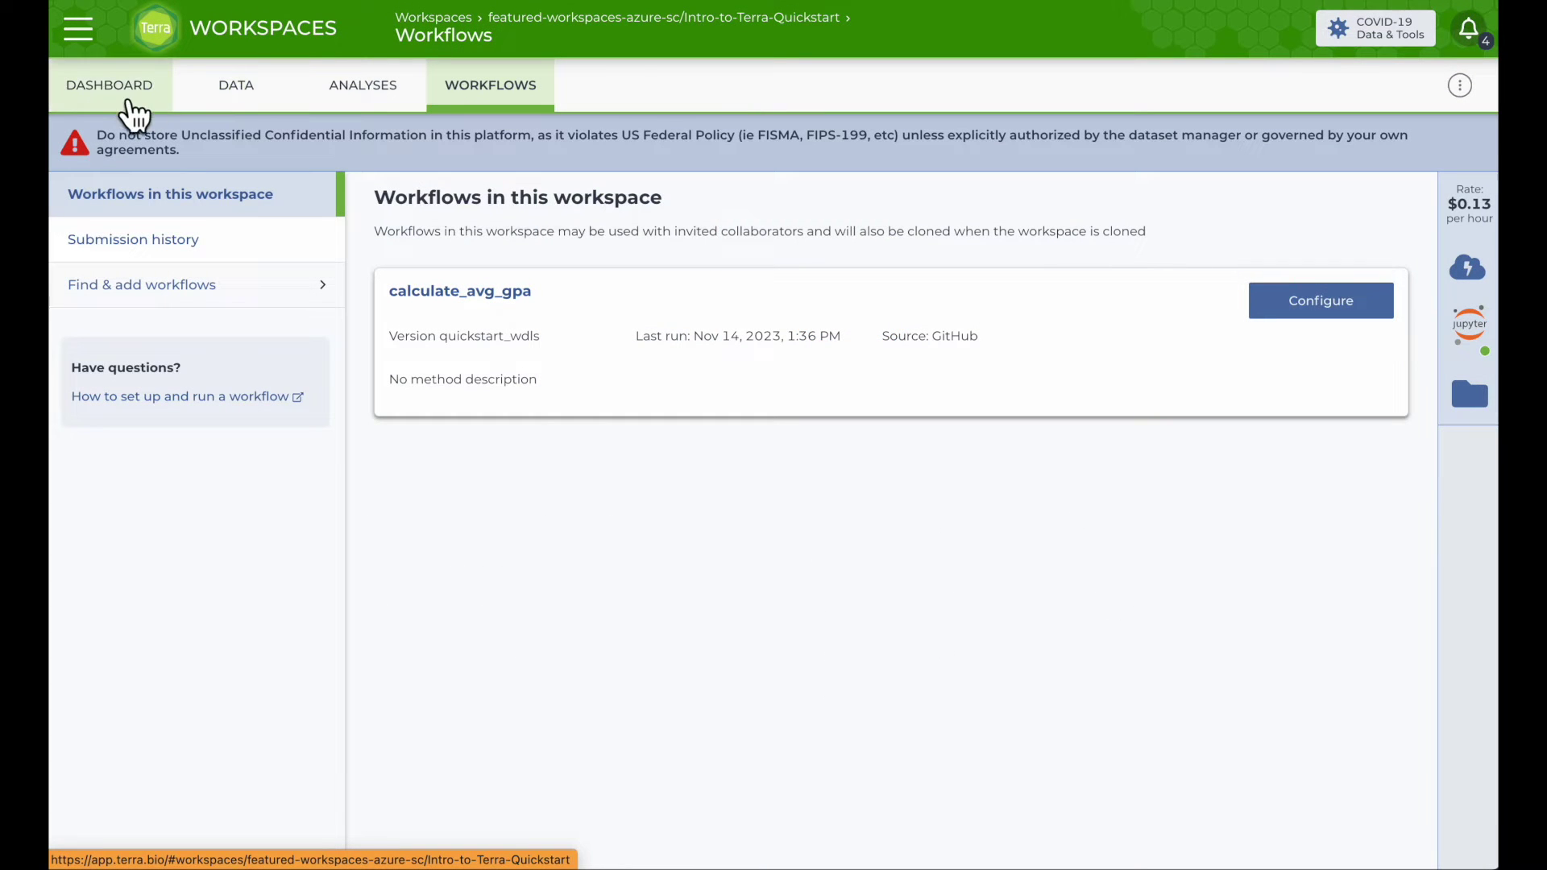
- Expand Find & add workflows to show Featured workflows, Import a workflow and Dockstore
{"action": "left_click", "coordinate": [325, 297]}
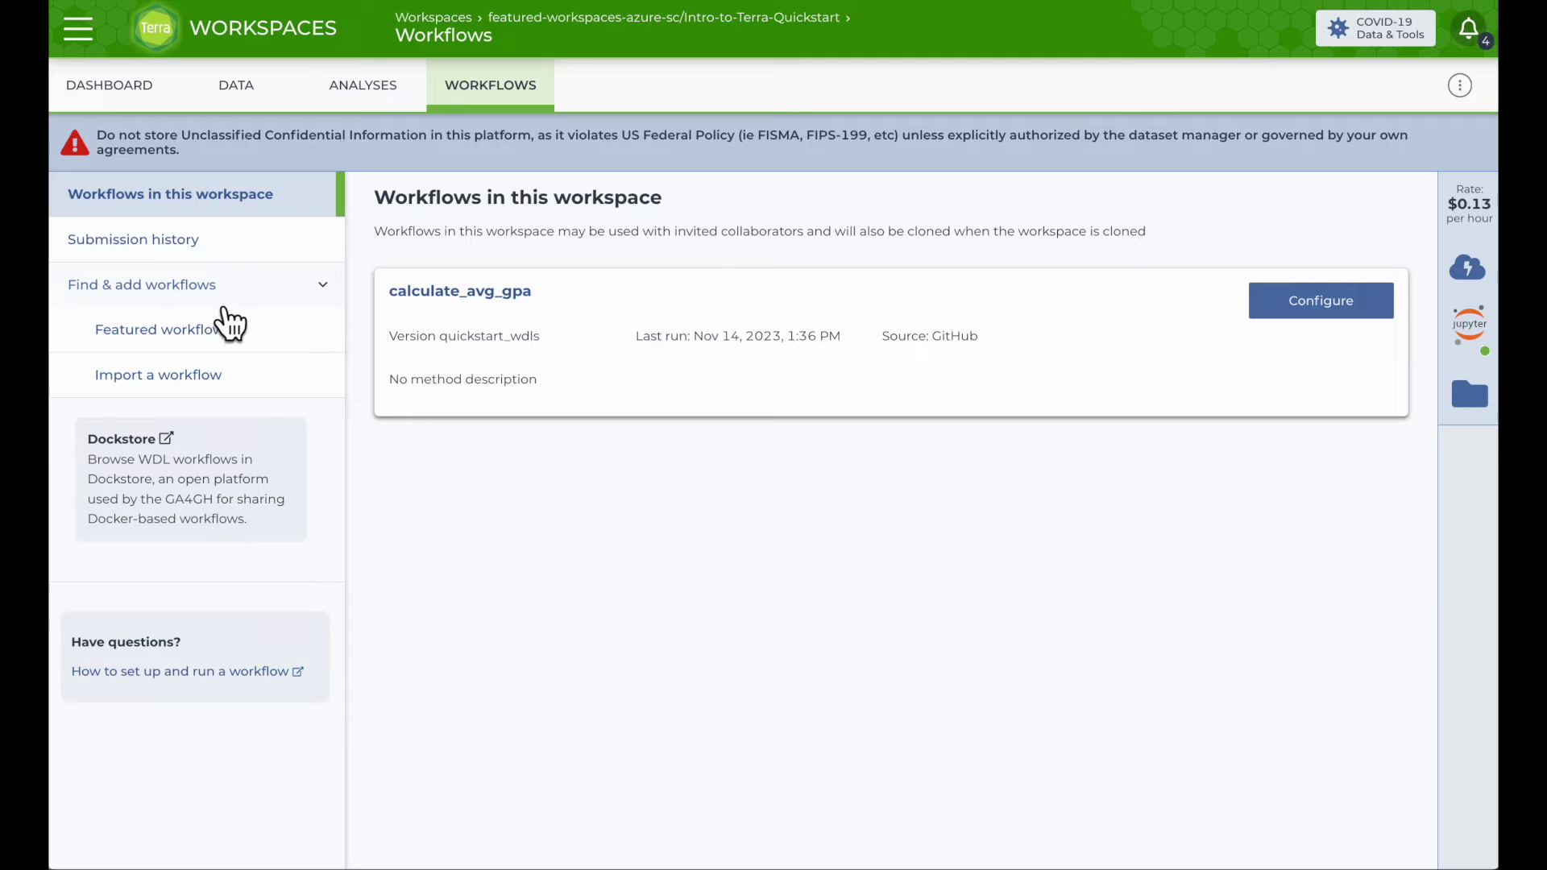
- Preview the featured workflows, the import form and Dockstore's UM_variant_caller_wdl workflow
{"action": "left_click", "coordinate": [177, 346]}
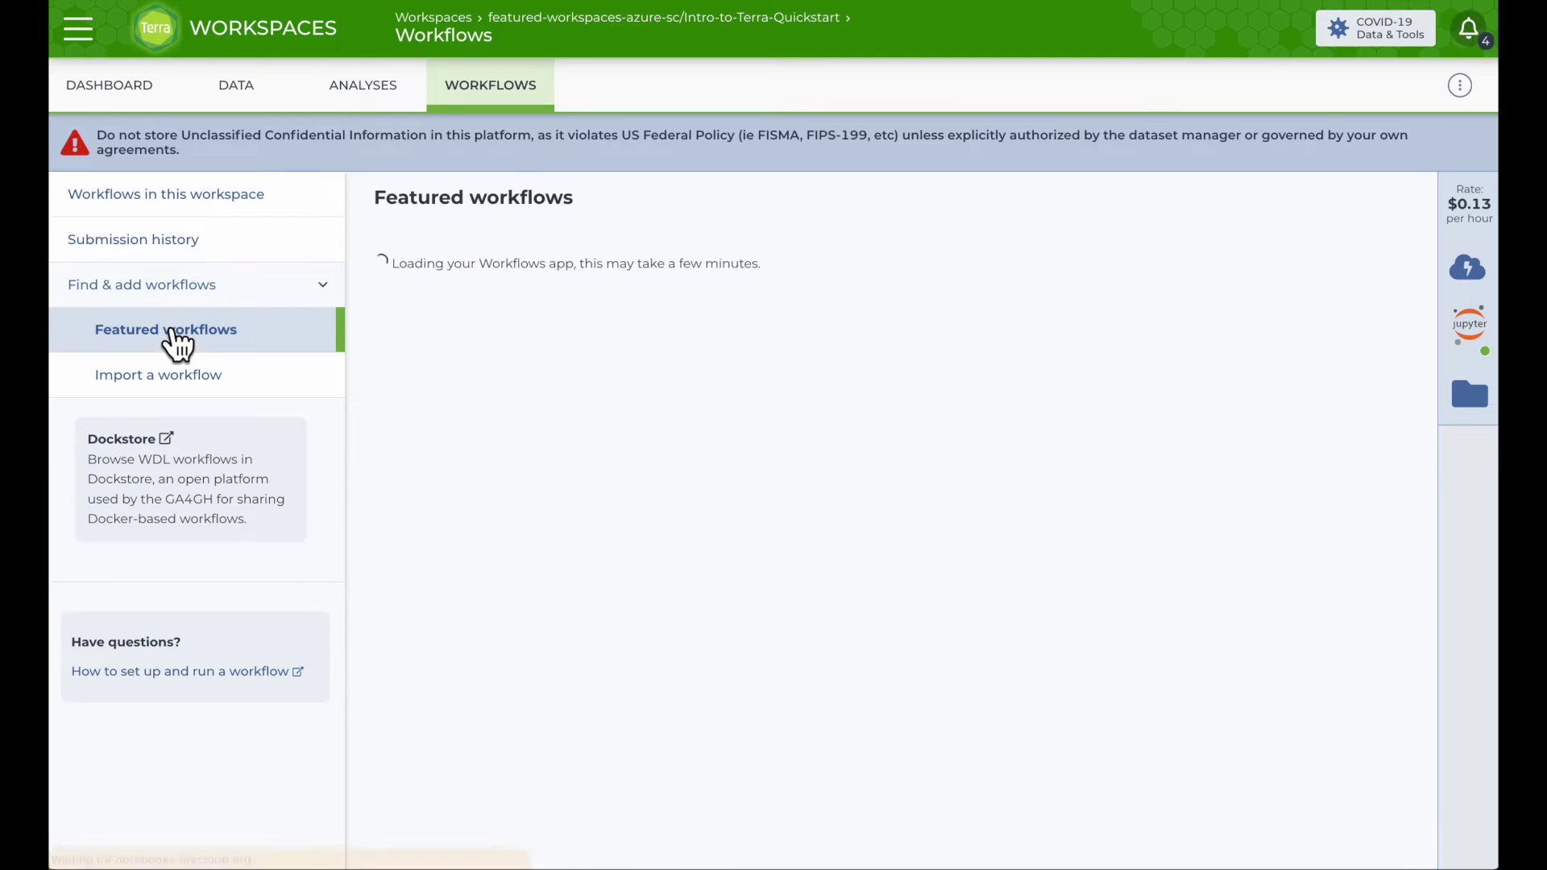
{"action": "left_click", "coordinate": [161, 379]}
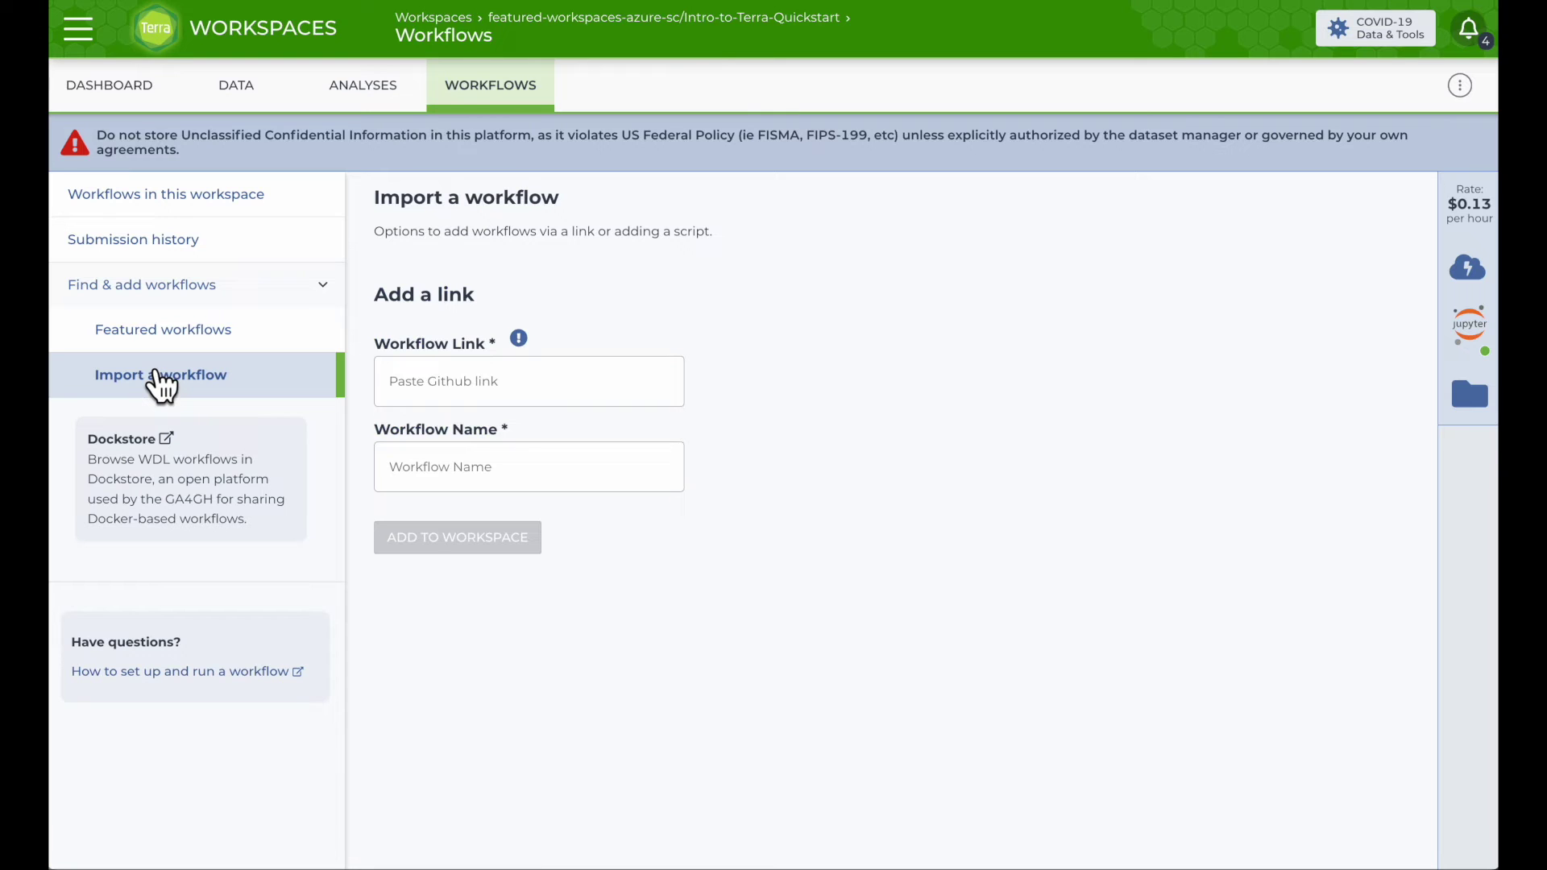
{"action": "left_click", "coordinate": [135, 438]}
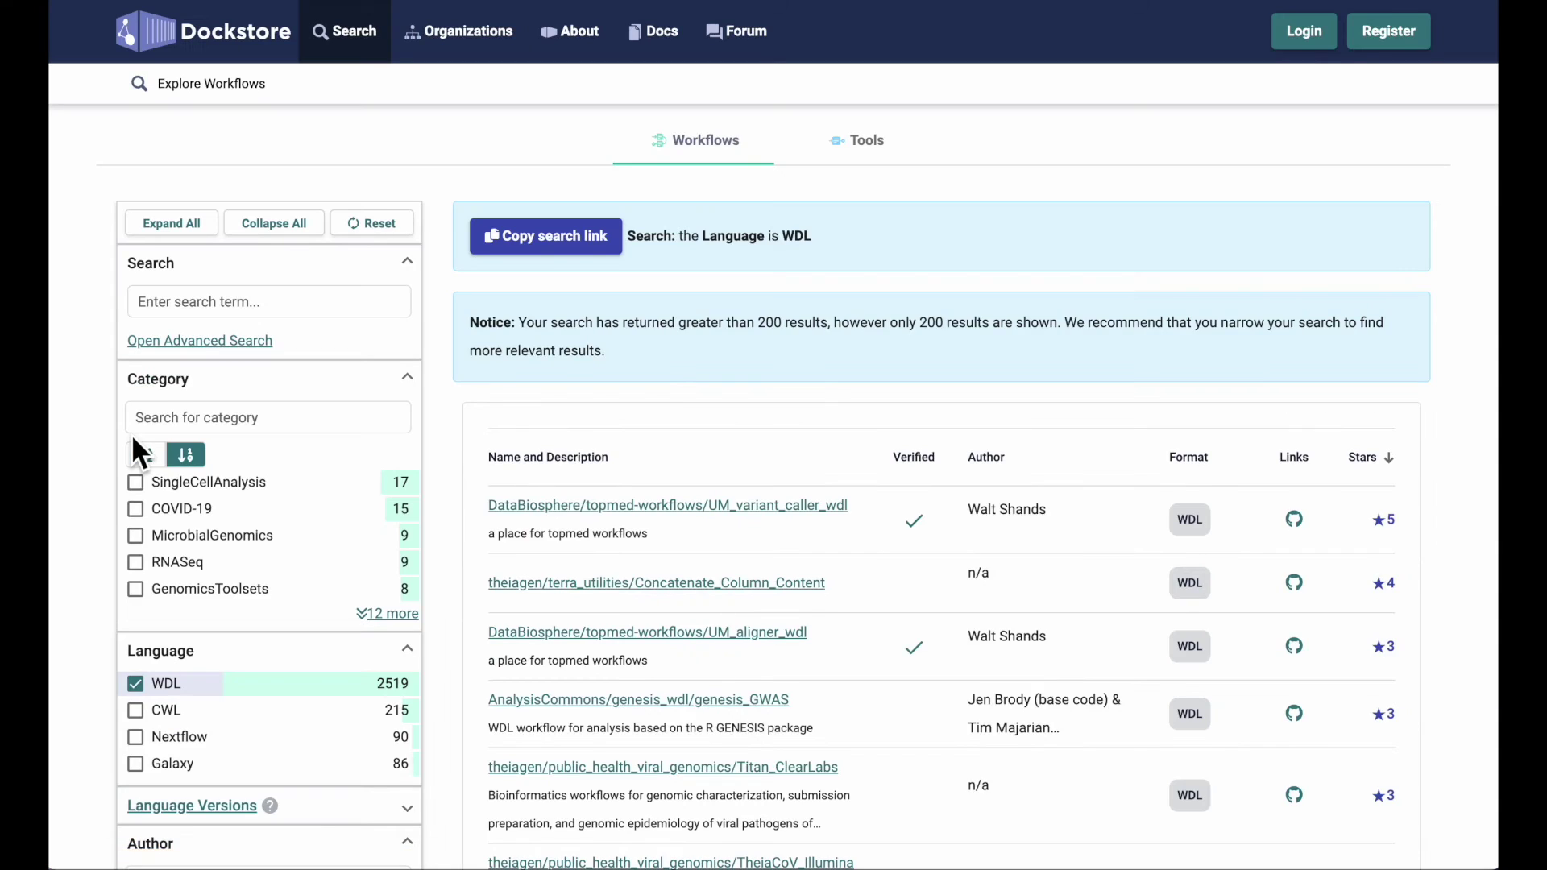
{"action": "left_click", "coordinate": [786, 506]}
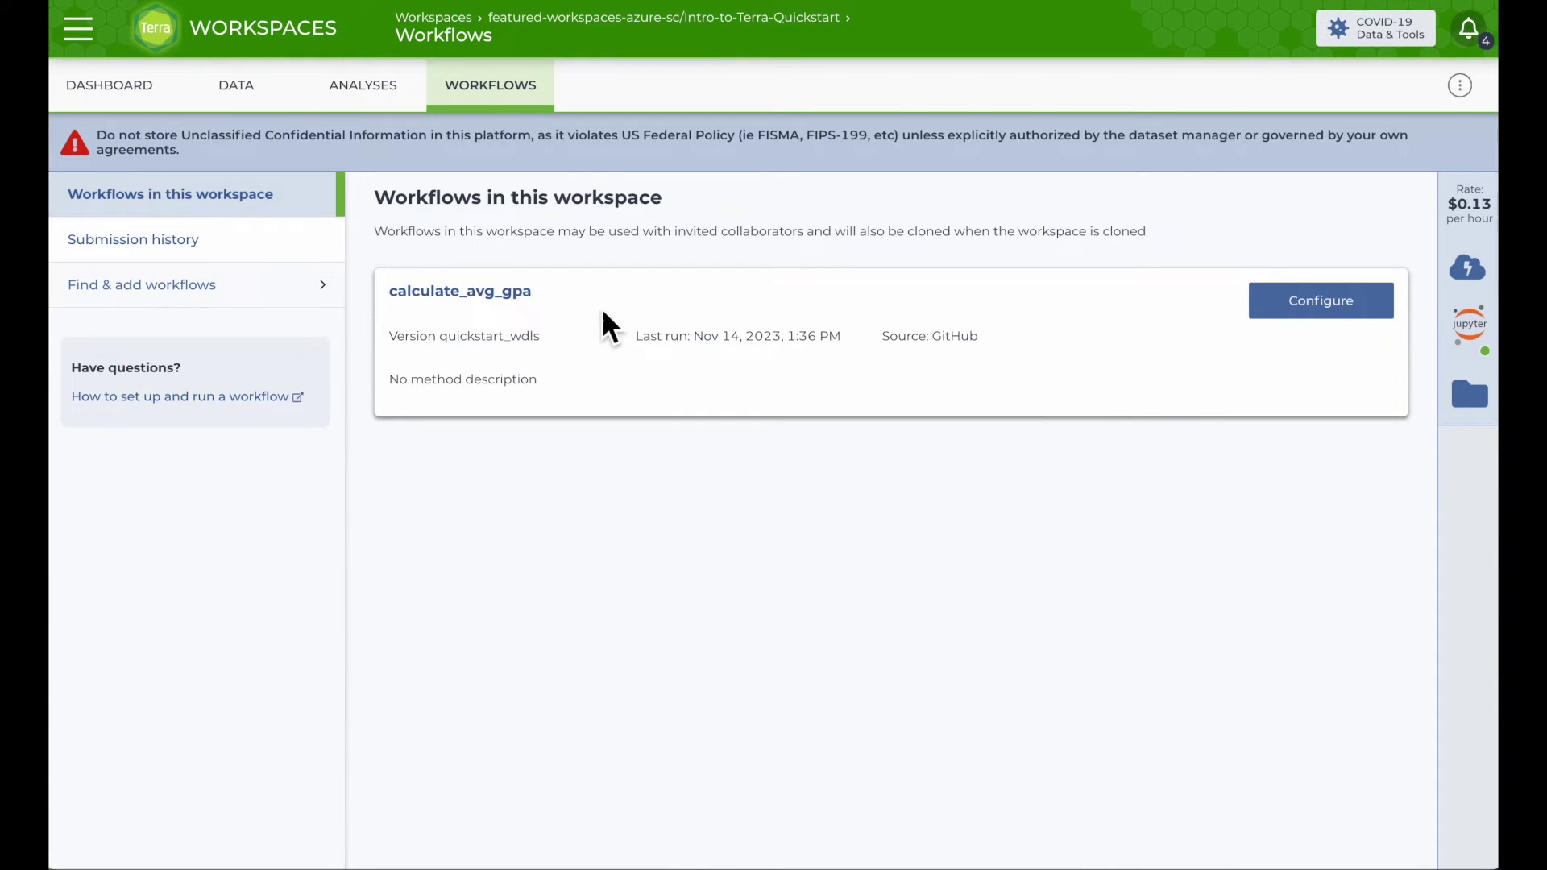
- Open calculate_avg_gpa's configuration and view its WDL script
{"action": "left_click", "coordinate": [1284, 309]}
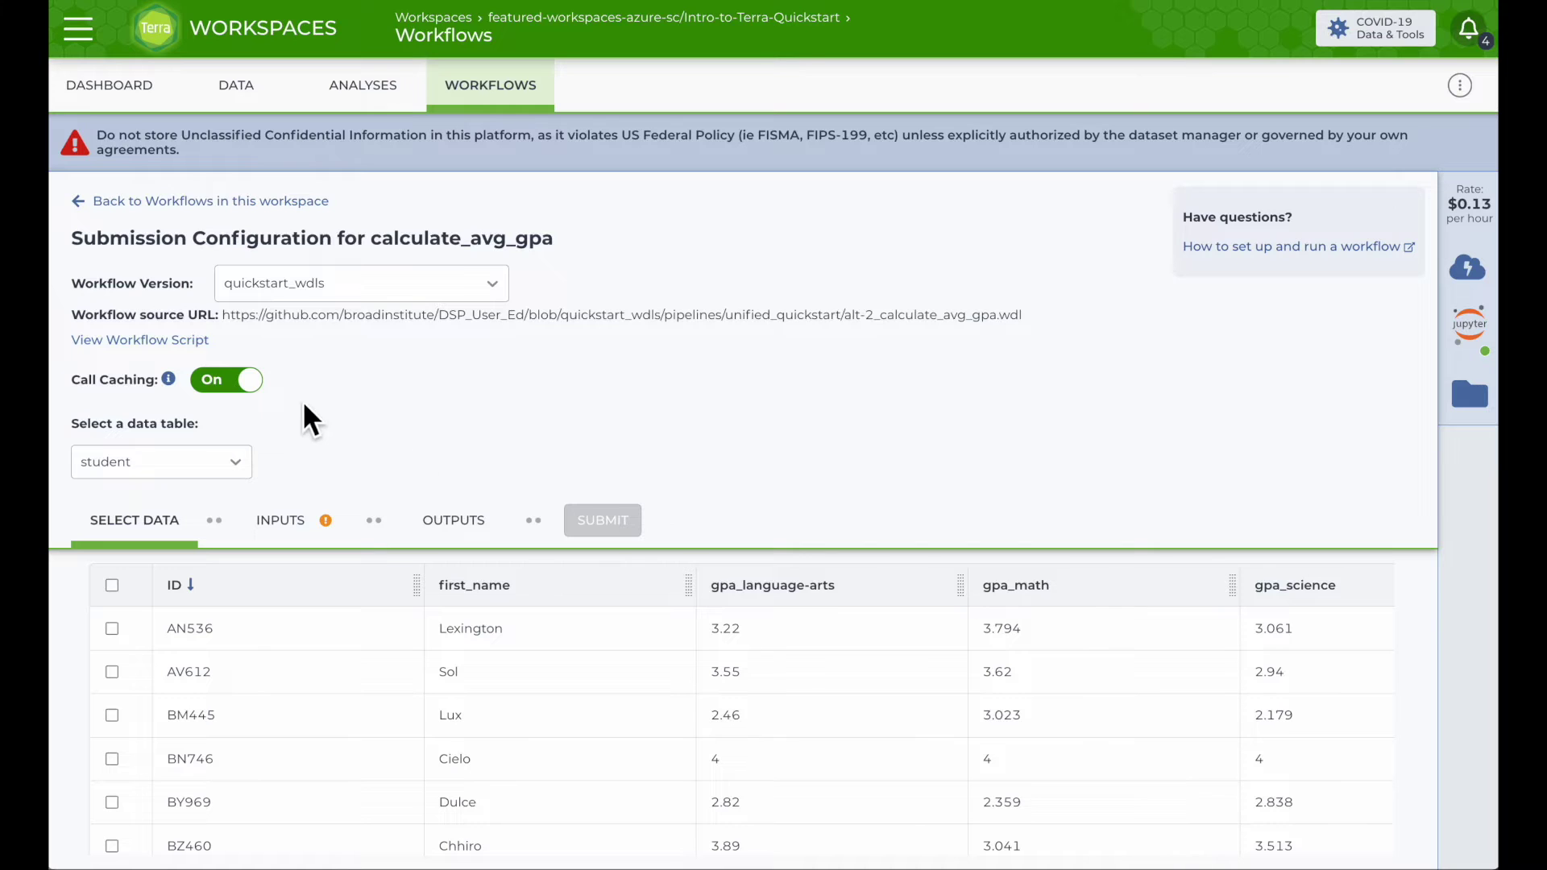
{"action": "left_click", "coordinate": [167, 340]}
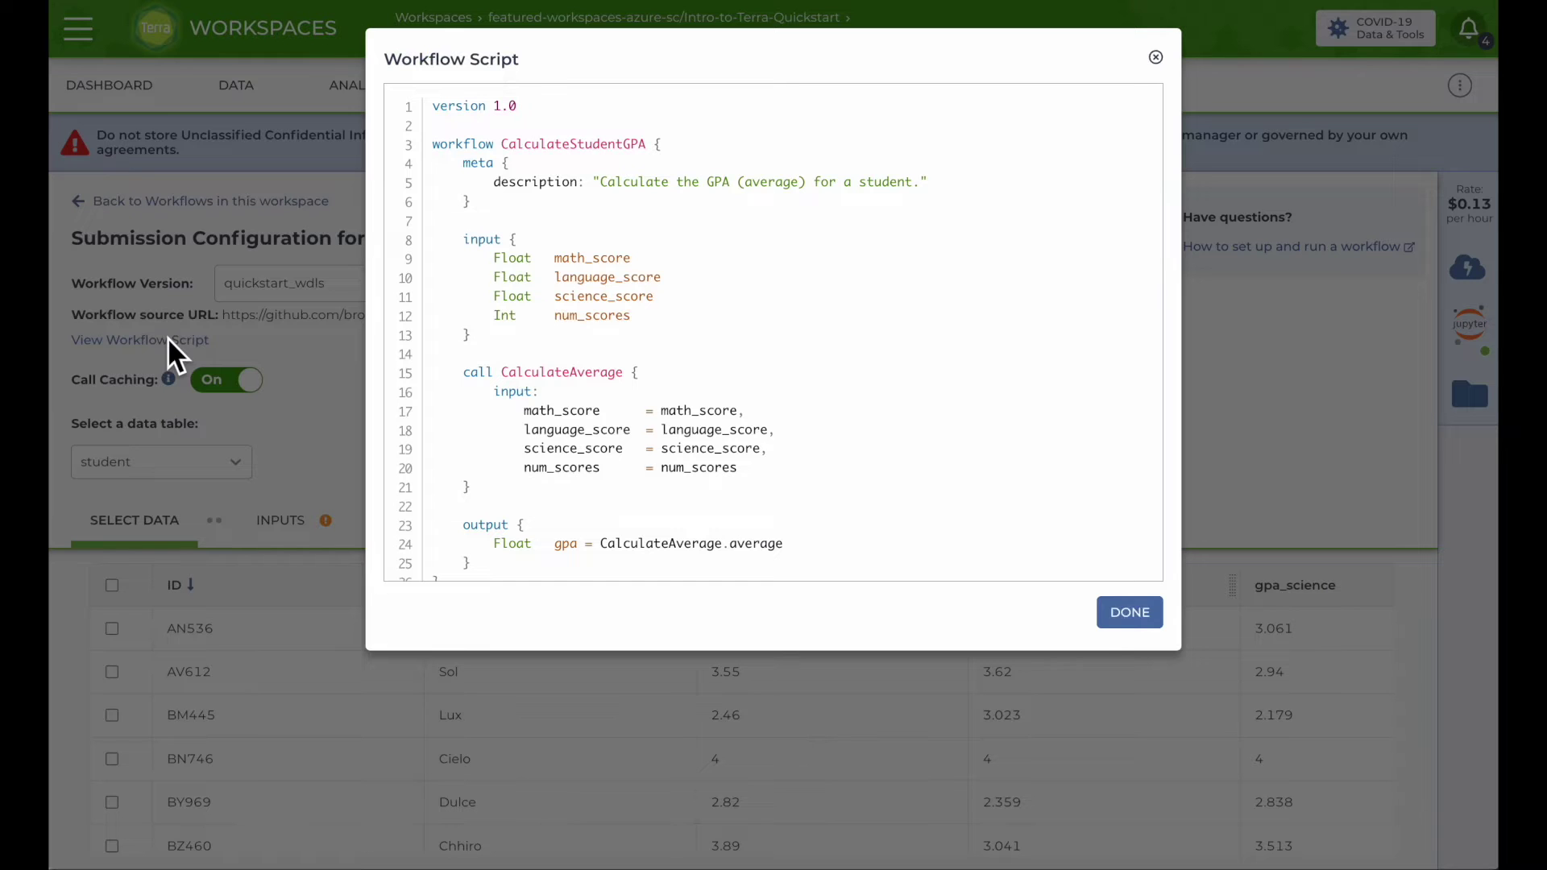
{"action": "left_click", "coordinate": [1123, 613]}
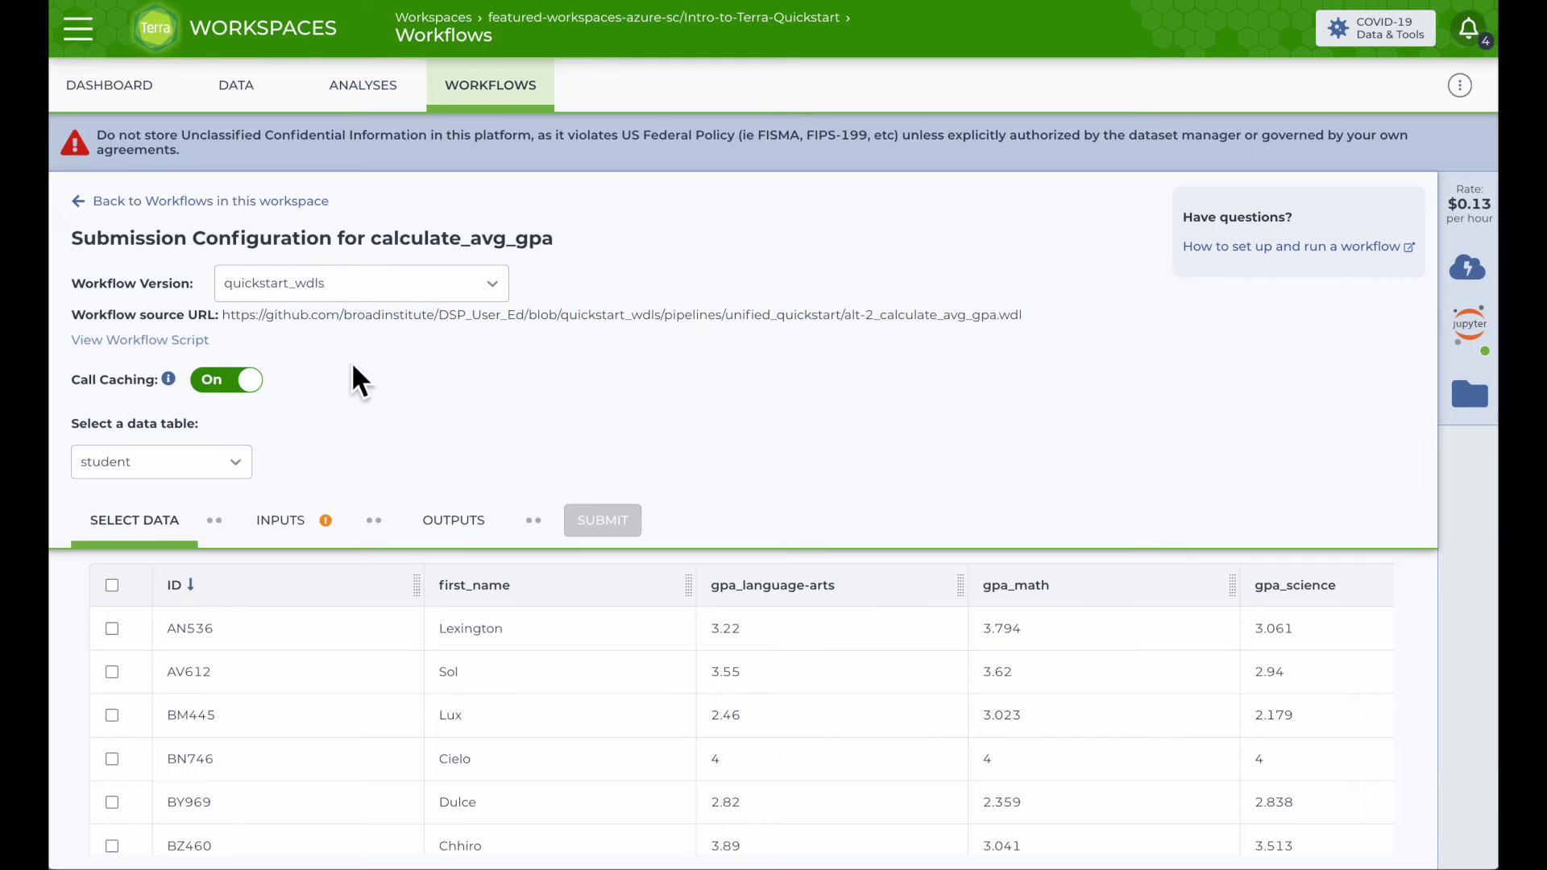
- Choose the student data table and select all of its rows
{"action": "left_click", "coordinate": [221, 470]}
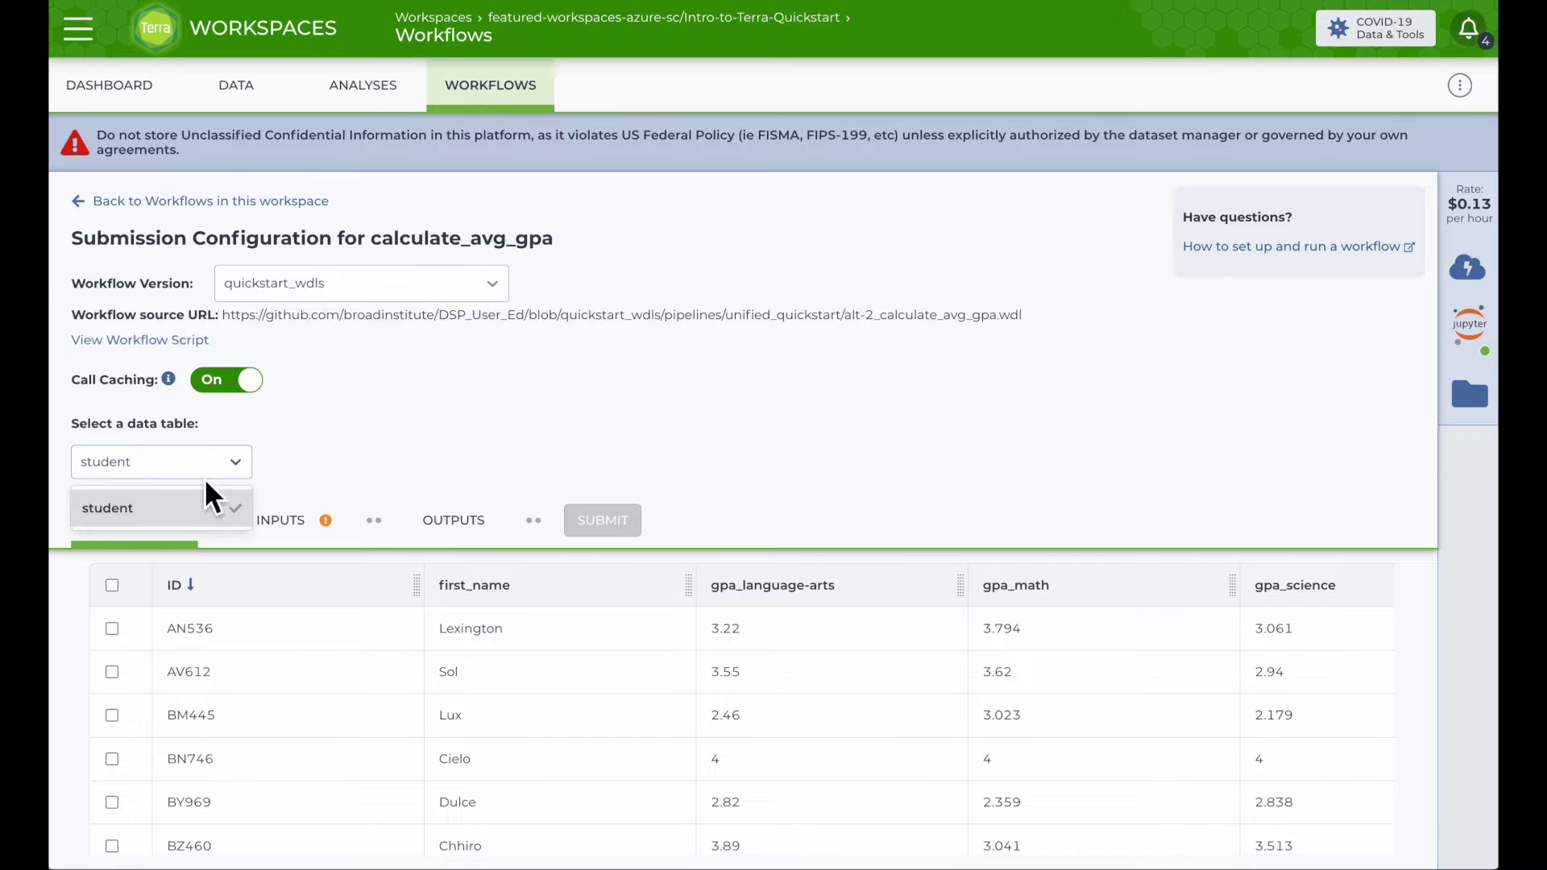
{"action": "left_click", "coordinate": [178, 505]}
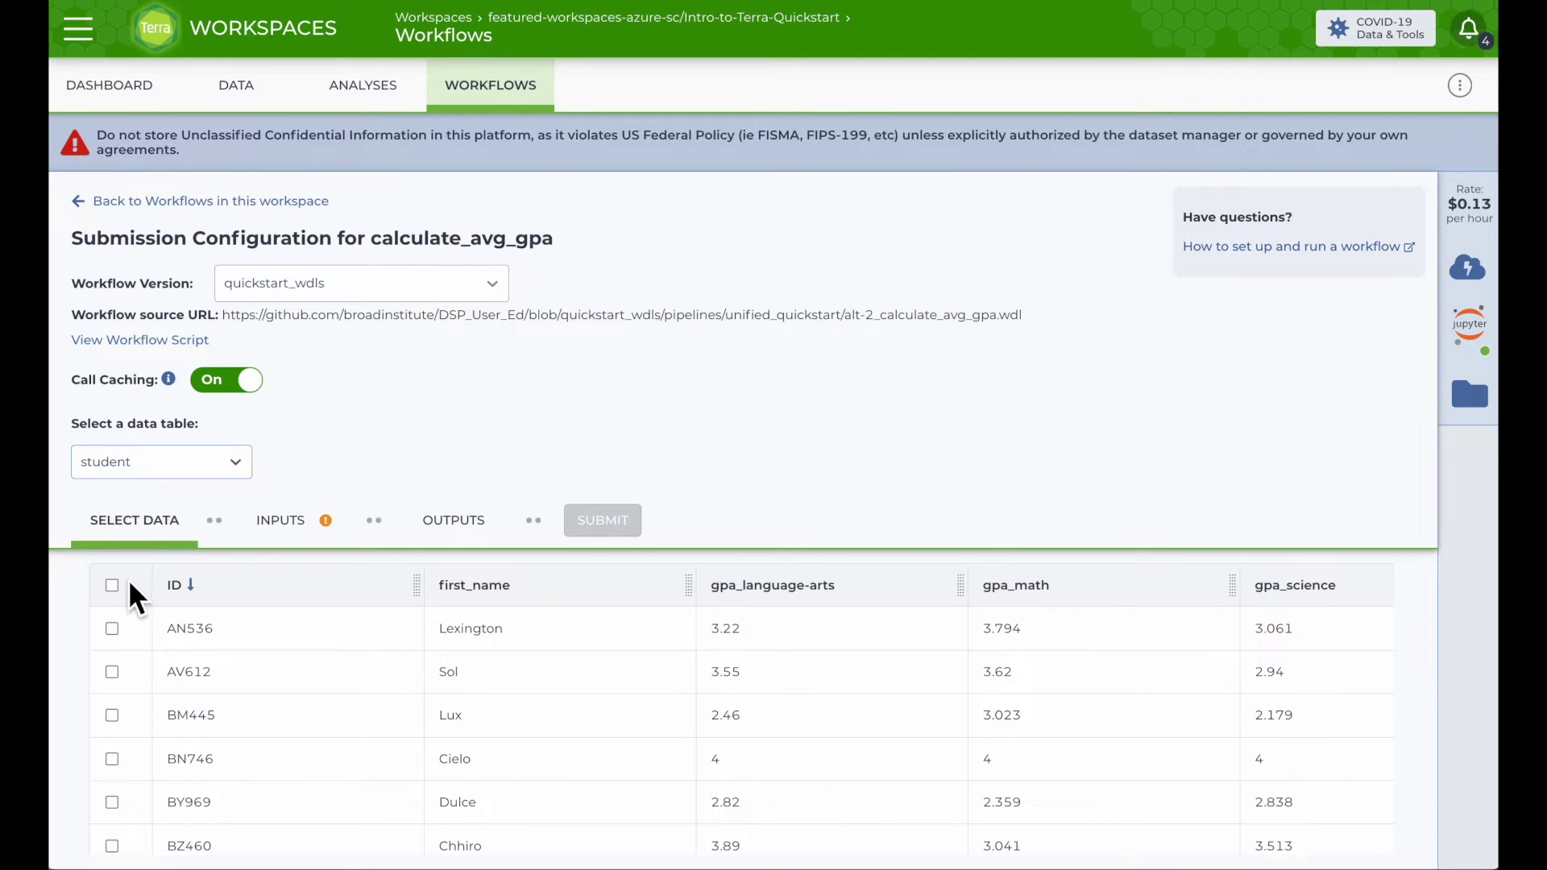
{"action": "left_click", "coordinate": [111, 629]}
{"action": "left_click", "coordinate": [112, 671]}
{"action": "left_click", "coordinate": [111, 714]}
{"action": "left_click", "coordinate": [112, 585]}
- Map language_score, math_score and science_score to gpa_language-arts, gpa_math and gpa_science
{"action": "left_click", "coordinate": [267, 535]}
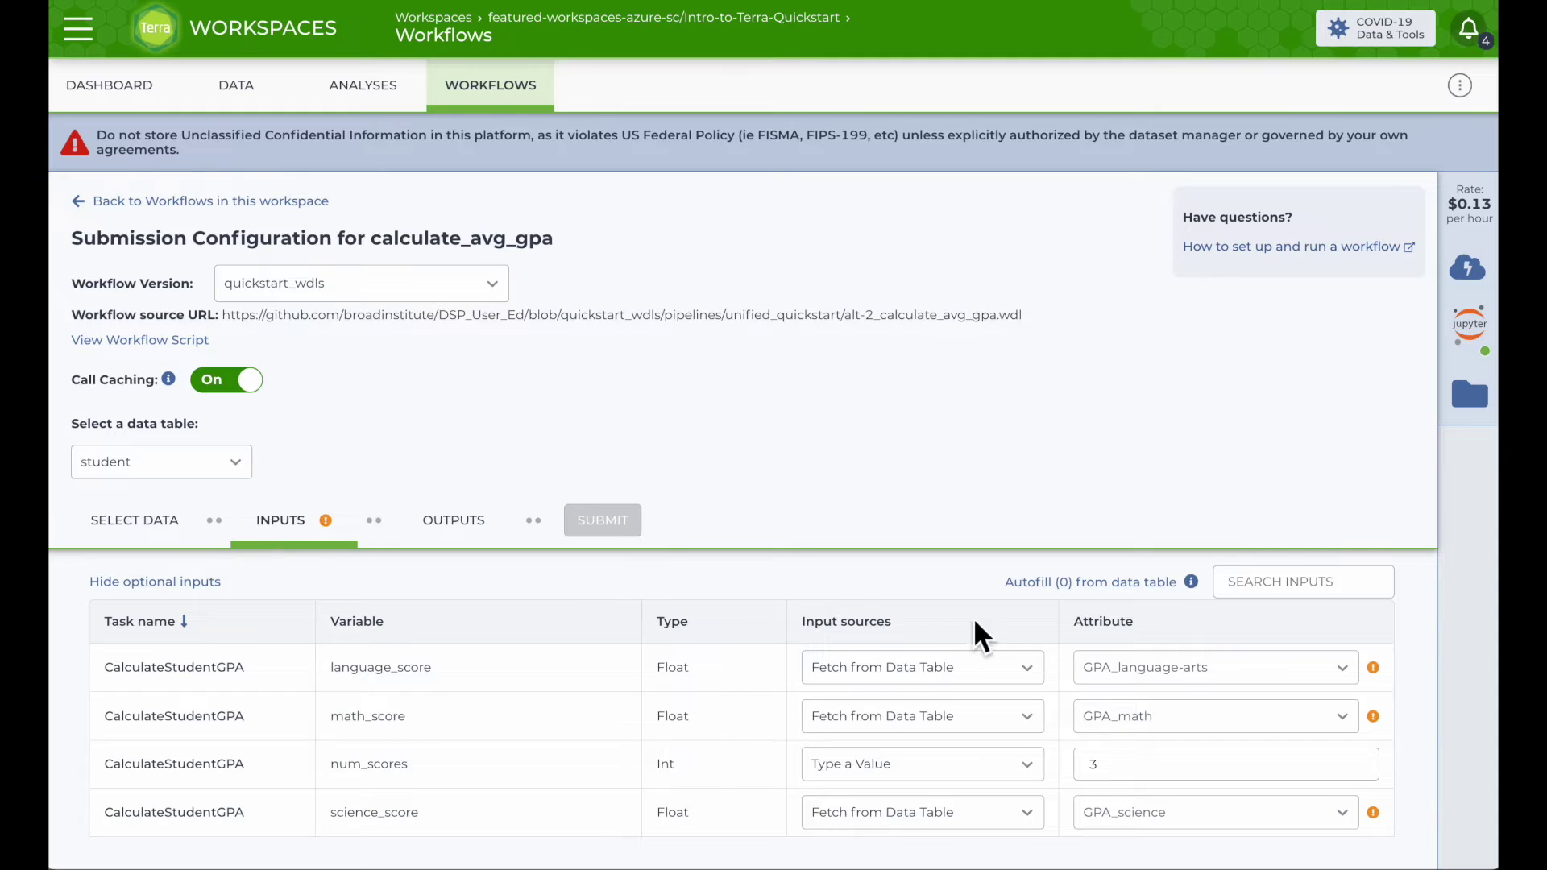
{"action": "left_click", "coordinate": [1241, 670]}
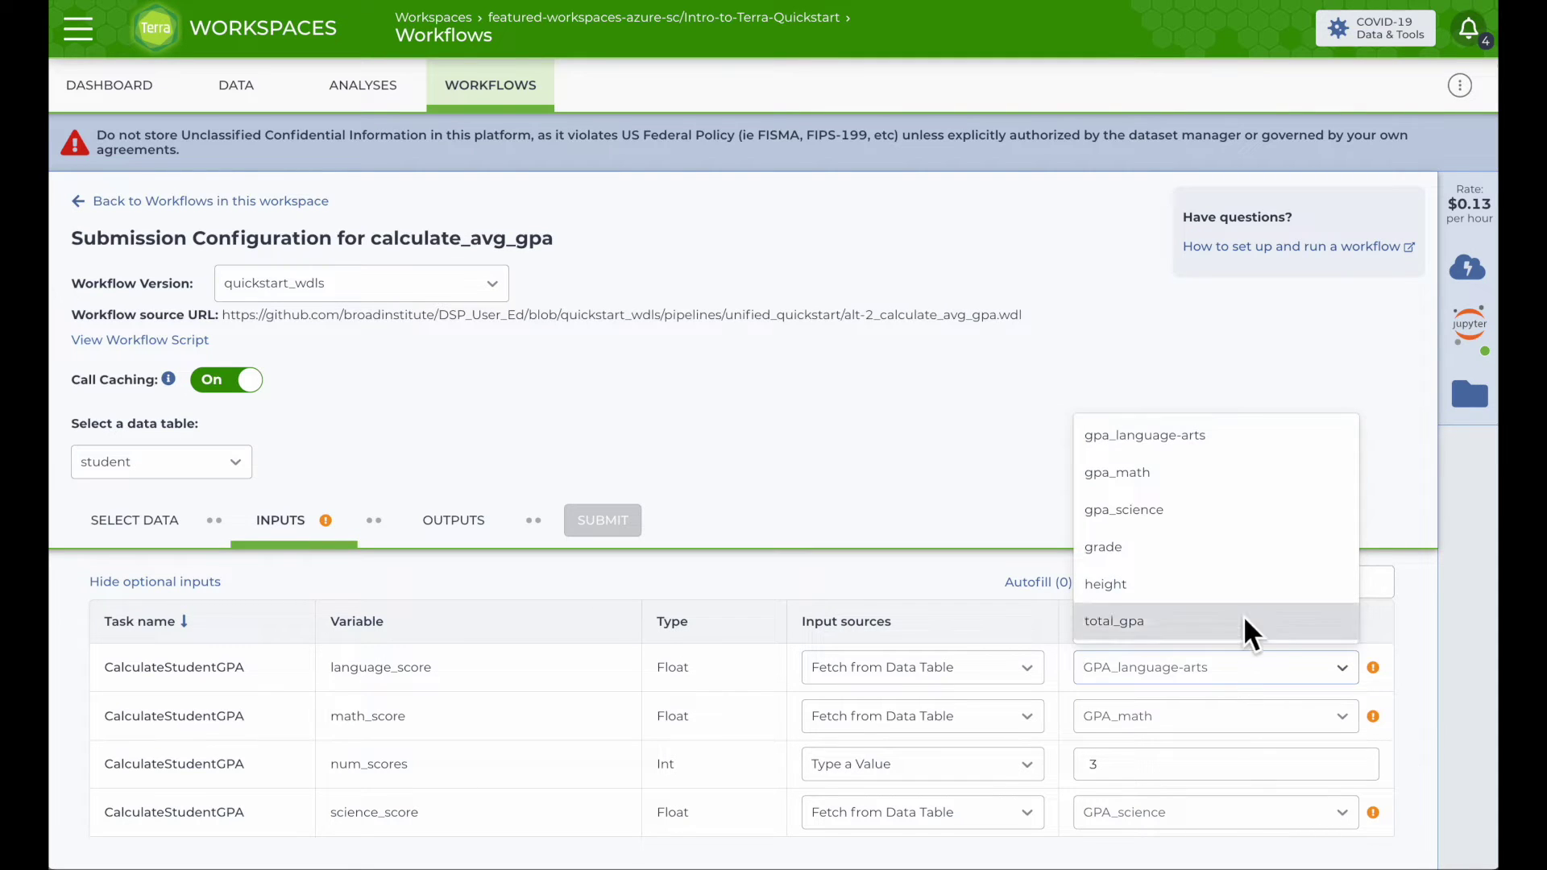
{"action": "left_click", "coordinate": [1243, 446]}
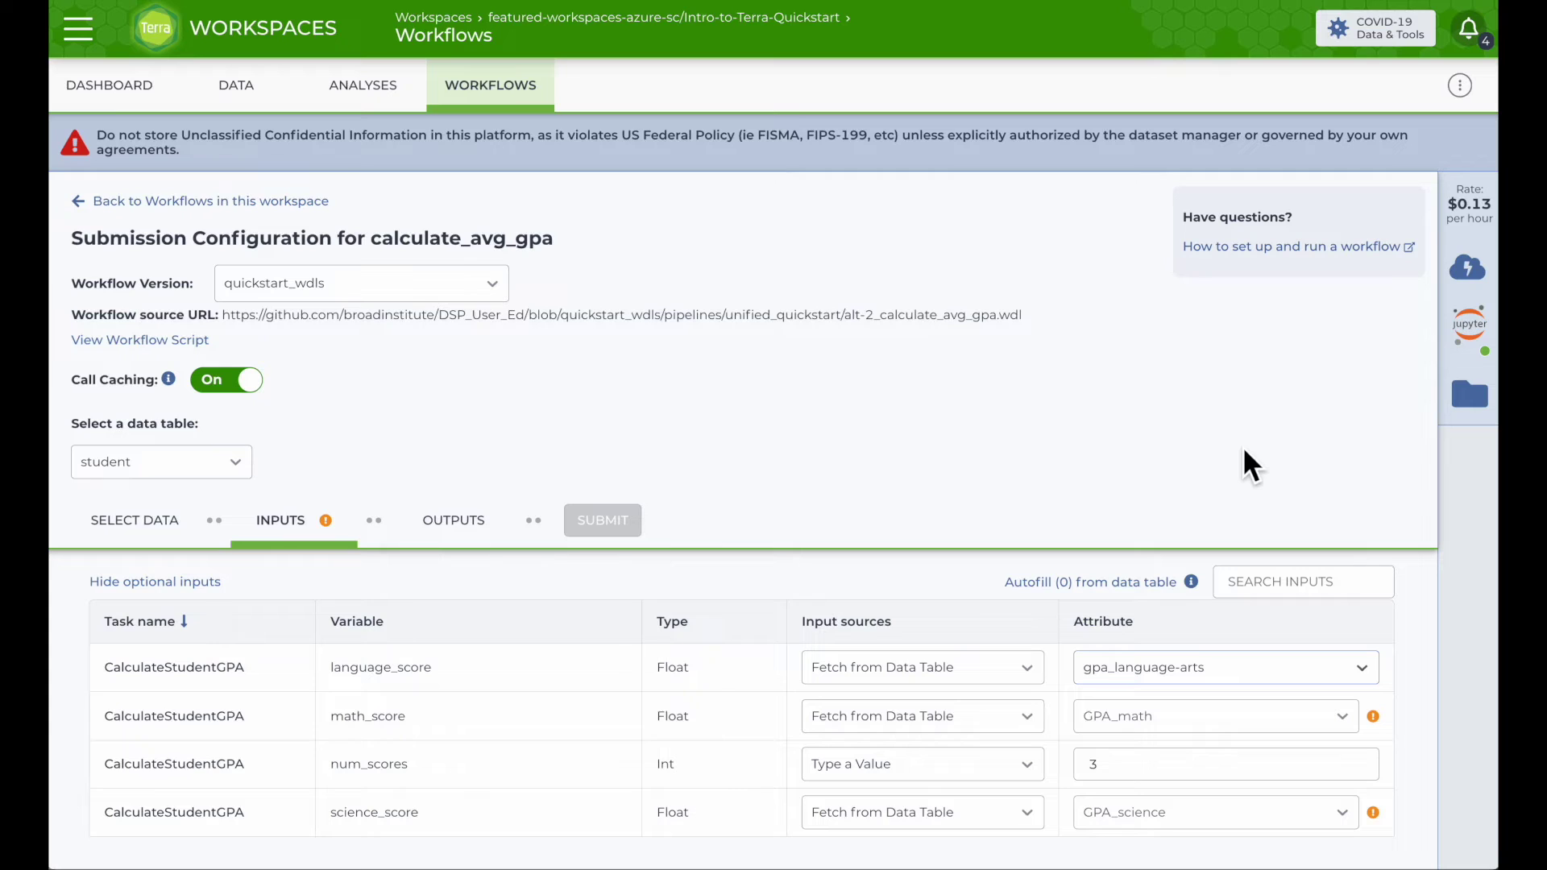
{"action": "left_click", "coordinate": [1137, 713]}
{"action": "left_click", "coordinate": [1151, 531]}
{"action": "left_click", "coordinate": [1153, 810]}
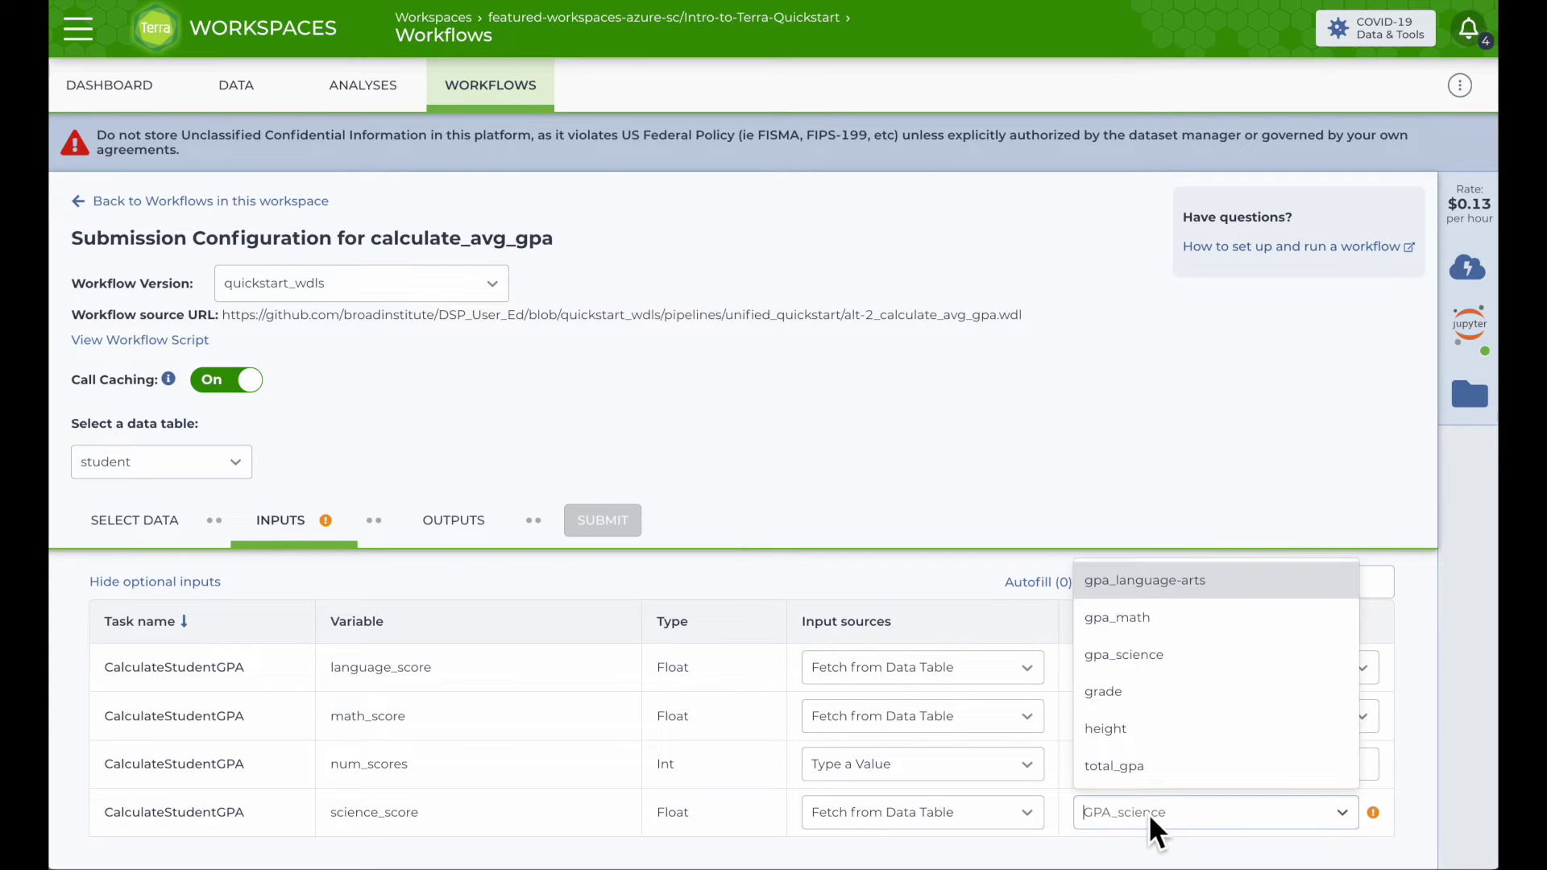
{"action": "left_click", "coordinate": [1171, 664]}
- Check the gpa output attribute and open the submission dialog for 86 workflows
{"action": "left_click", "coordinate": [459, 527]}
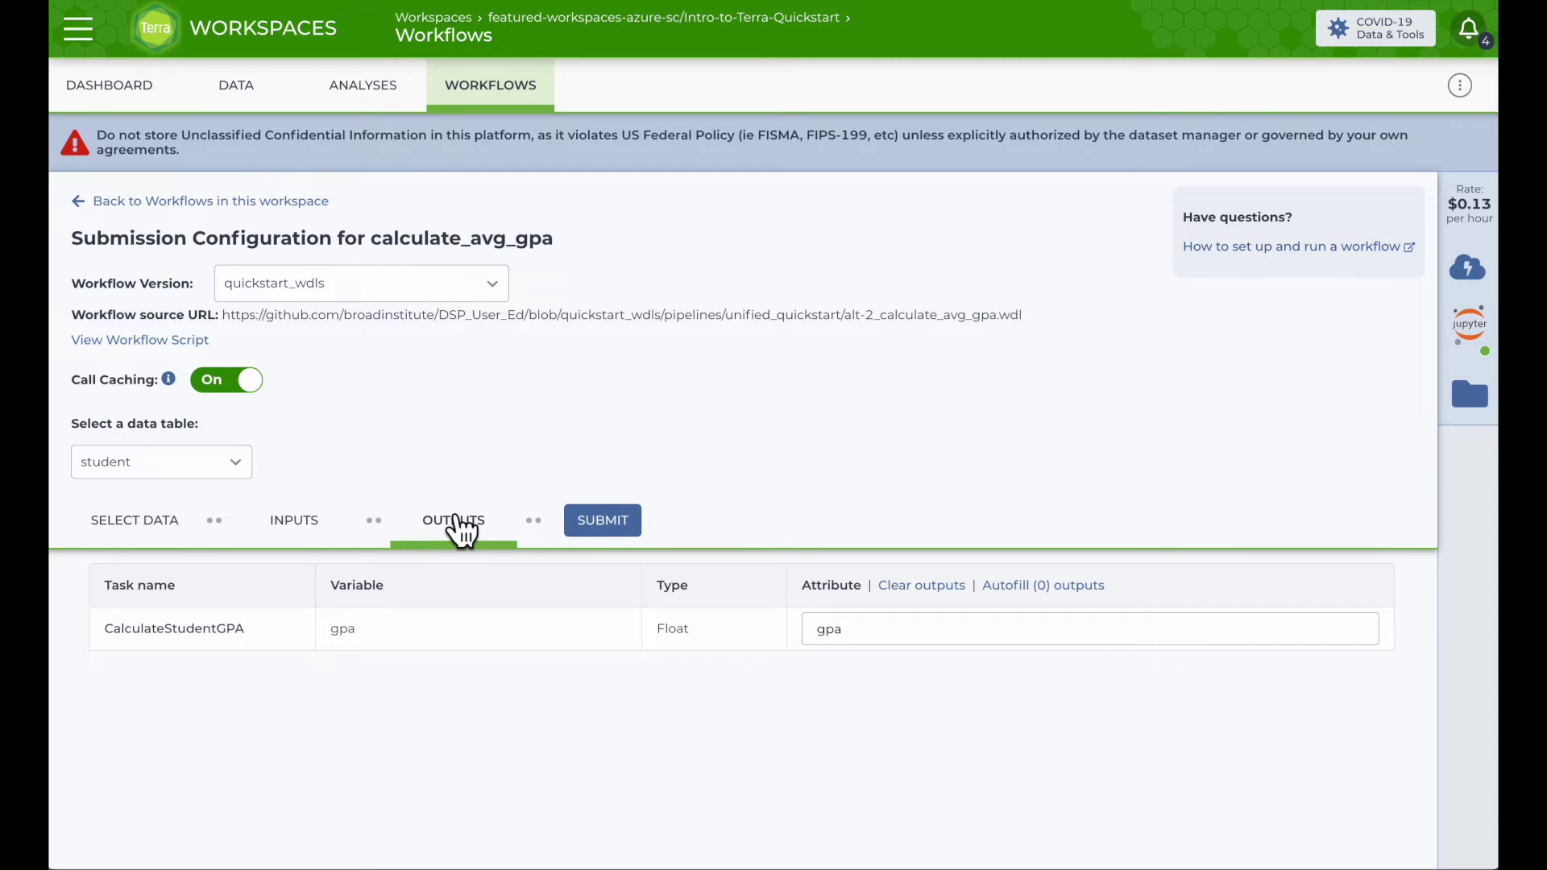
{"action": "left_click", "coordinate": [876, 646]}
{"action": "left_click", "coordinate": [614, 544]}
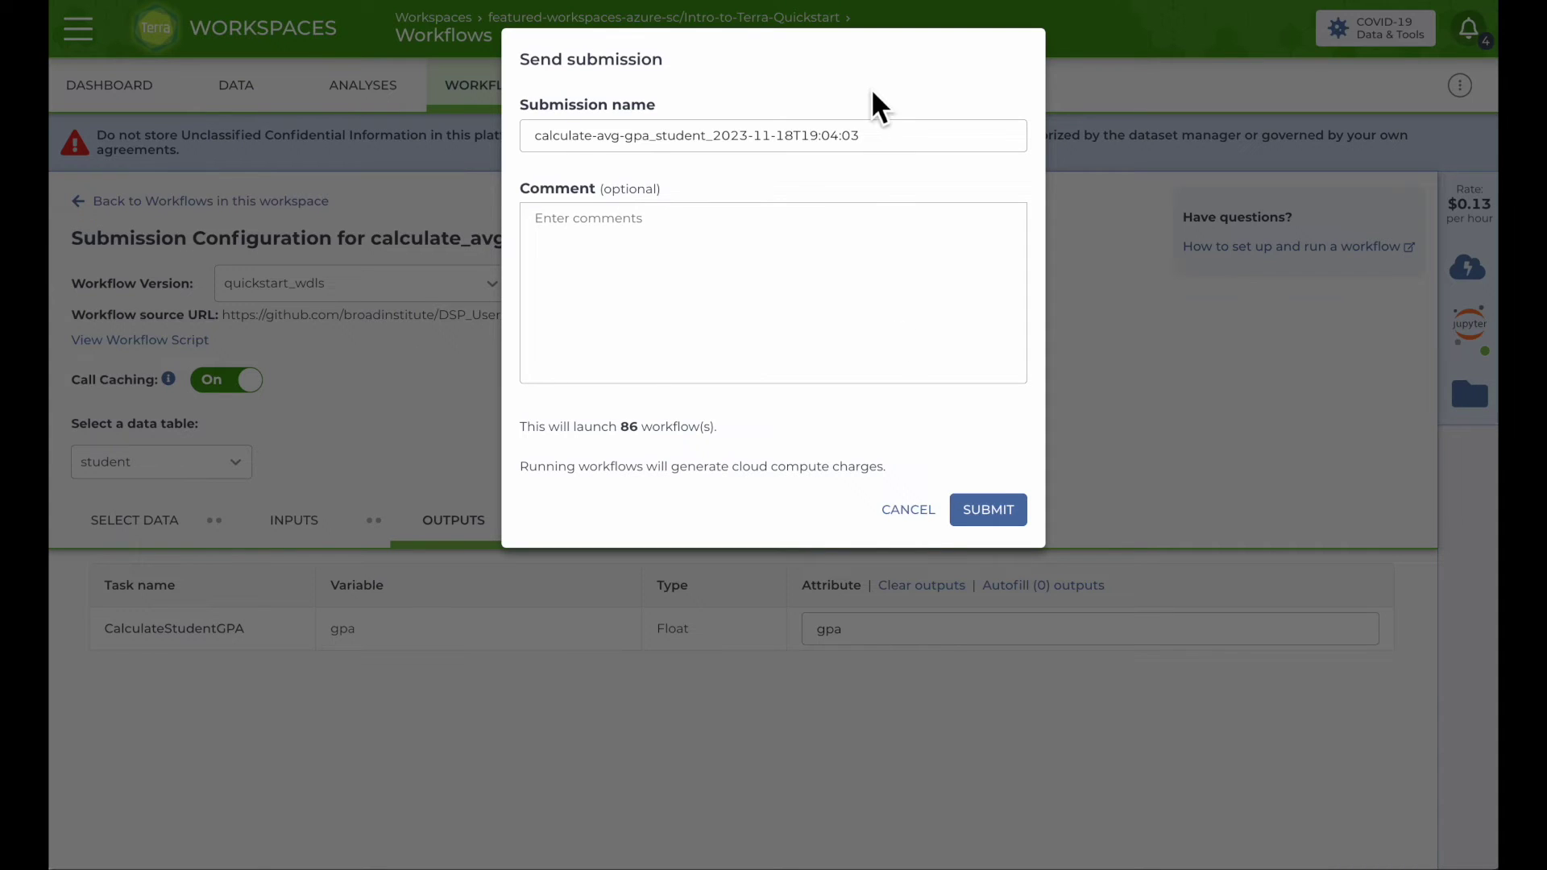
- Submit the 86 workflows with comment 'Testing', then view COVID-19 workspace's submission history
{"action": "left_click", "coordinate": [850, 260]}
{"action": "type", "text": "Testing"}
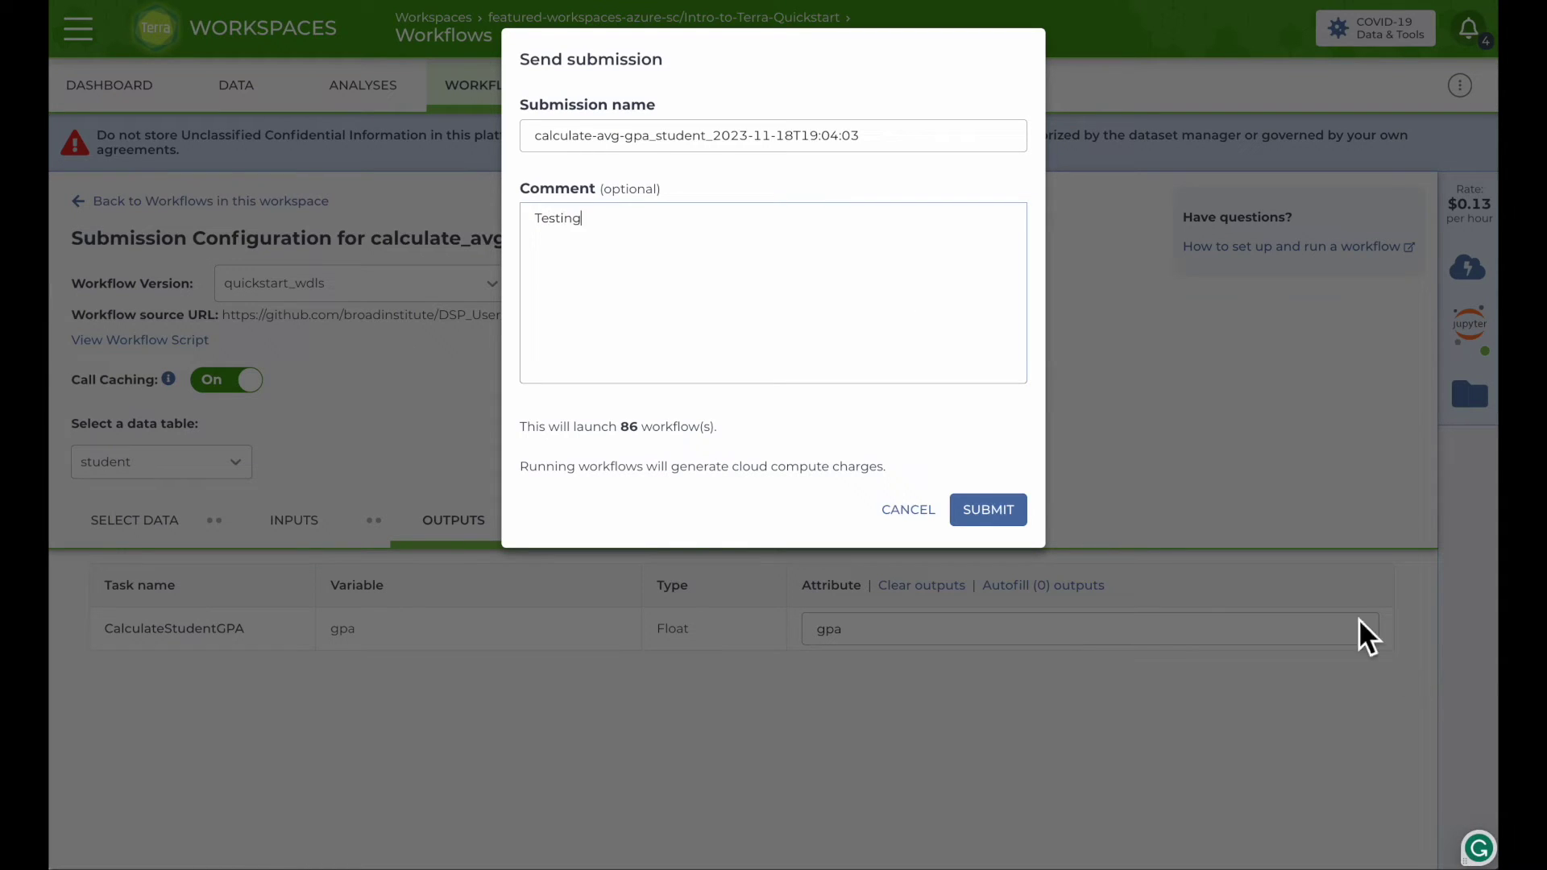
{"action": "left_click", "coordinate": [987, 509]}
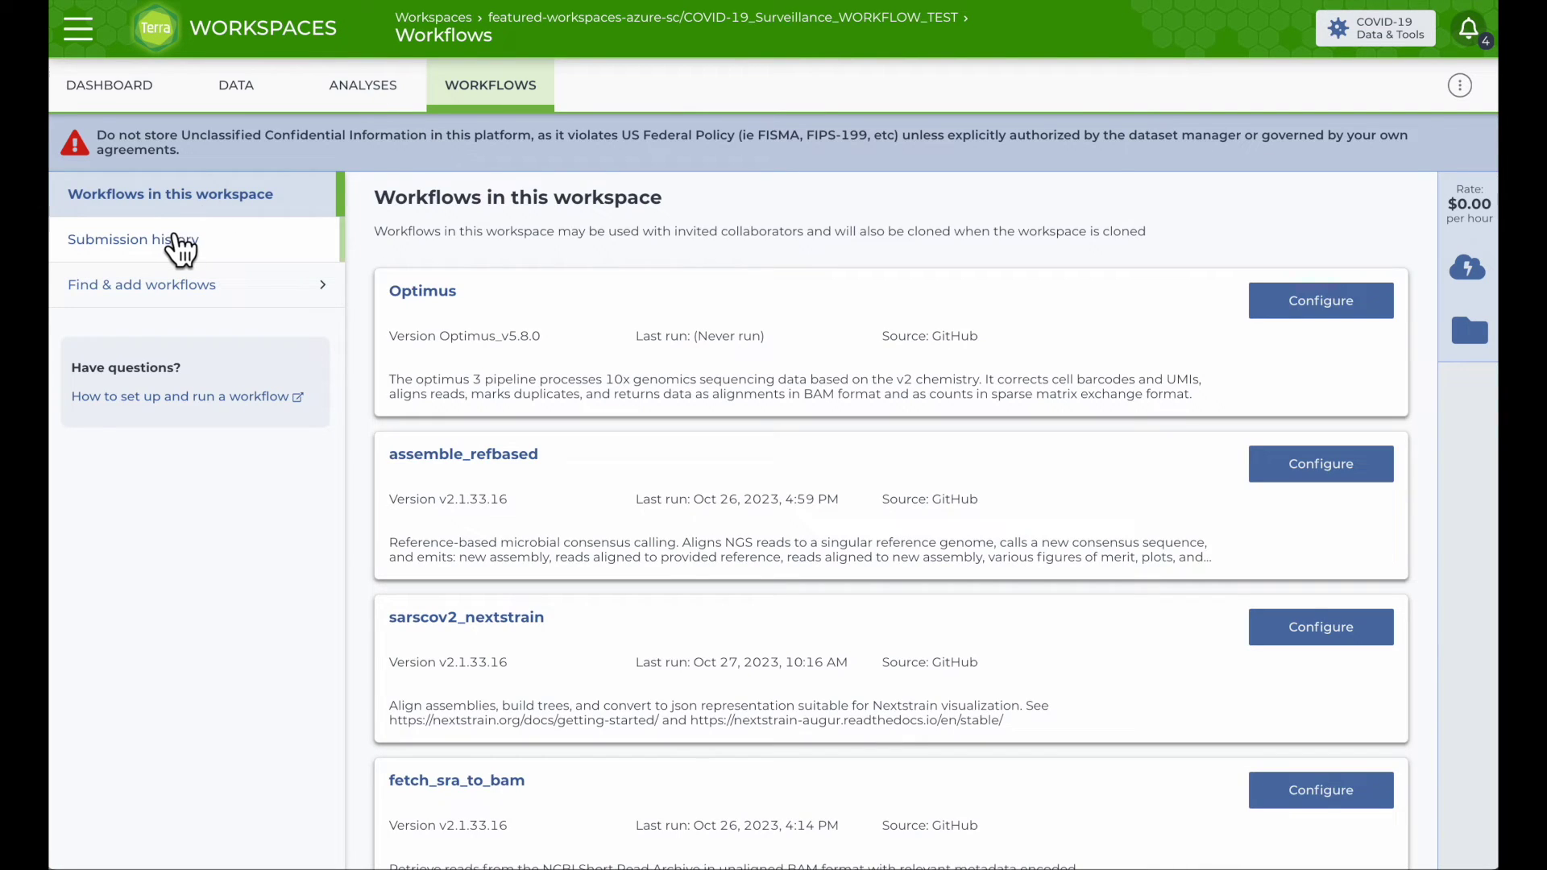
{"action": "left_click", "coordinate": [181, 247]}
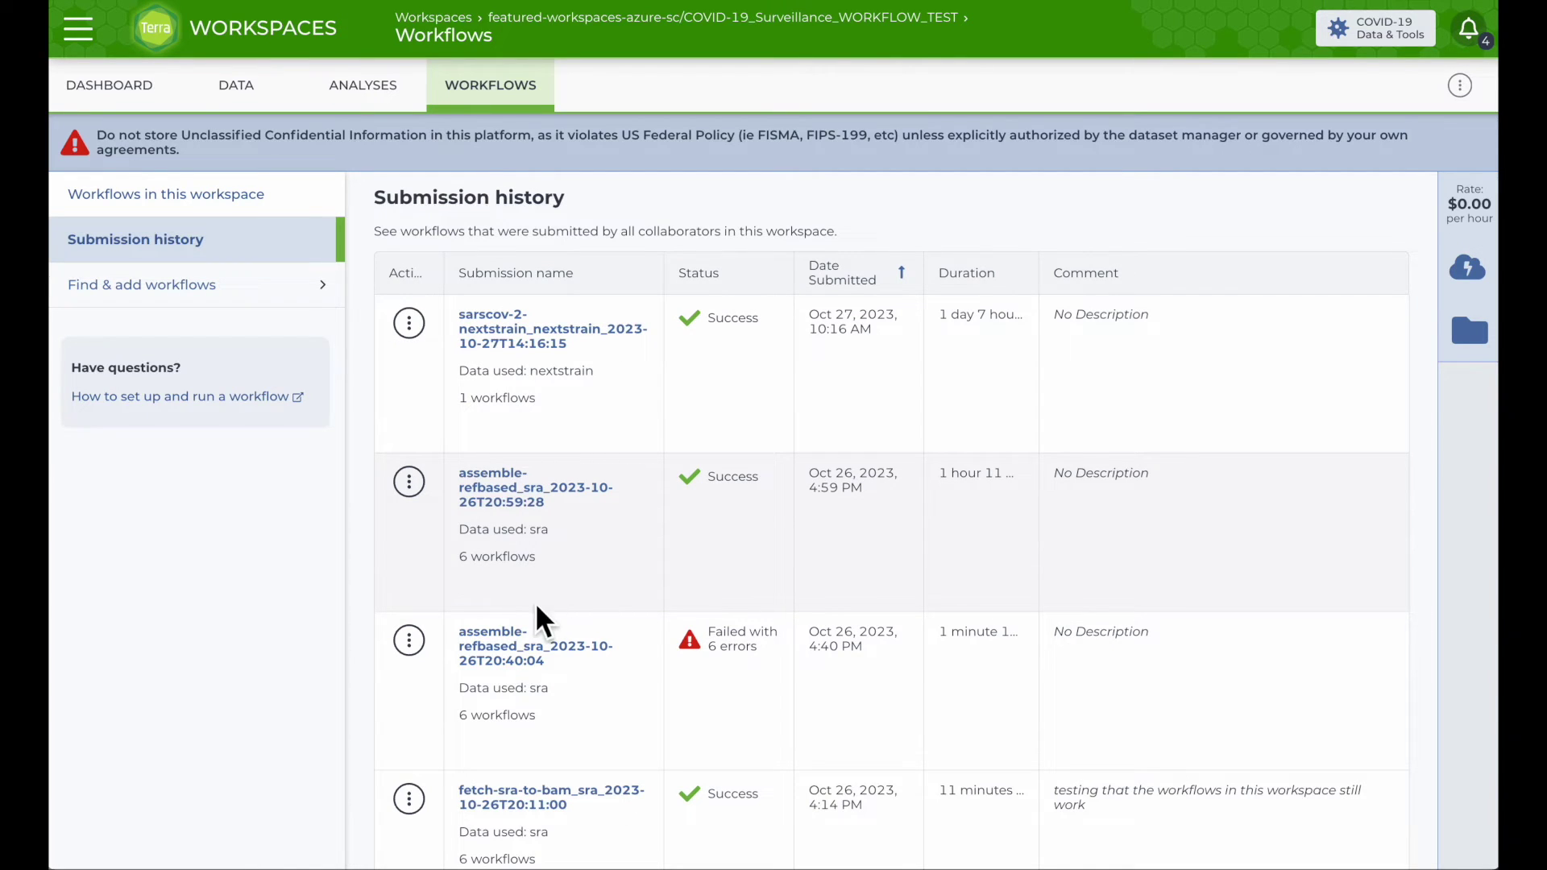
- Read the failed assemble-refbased submission's error messages, then go to Quickstart's Analyses page
{"action": "left_click", "coordinate": [514, 649]}
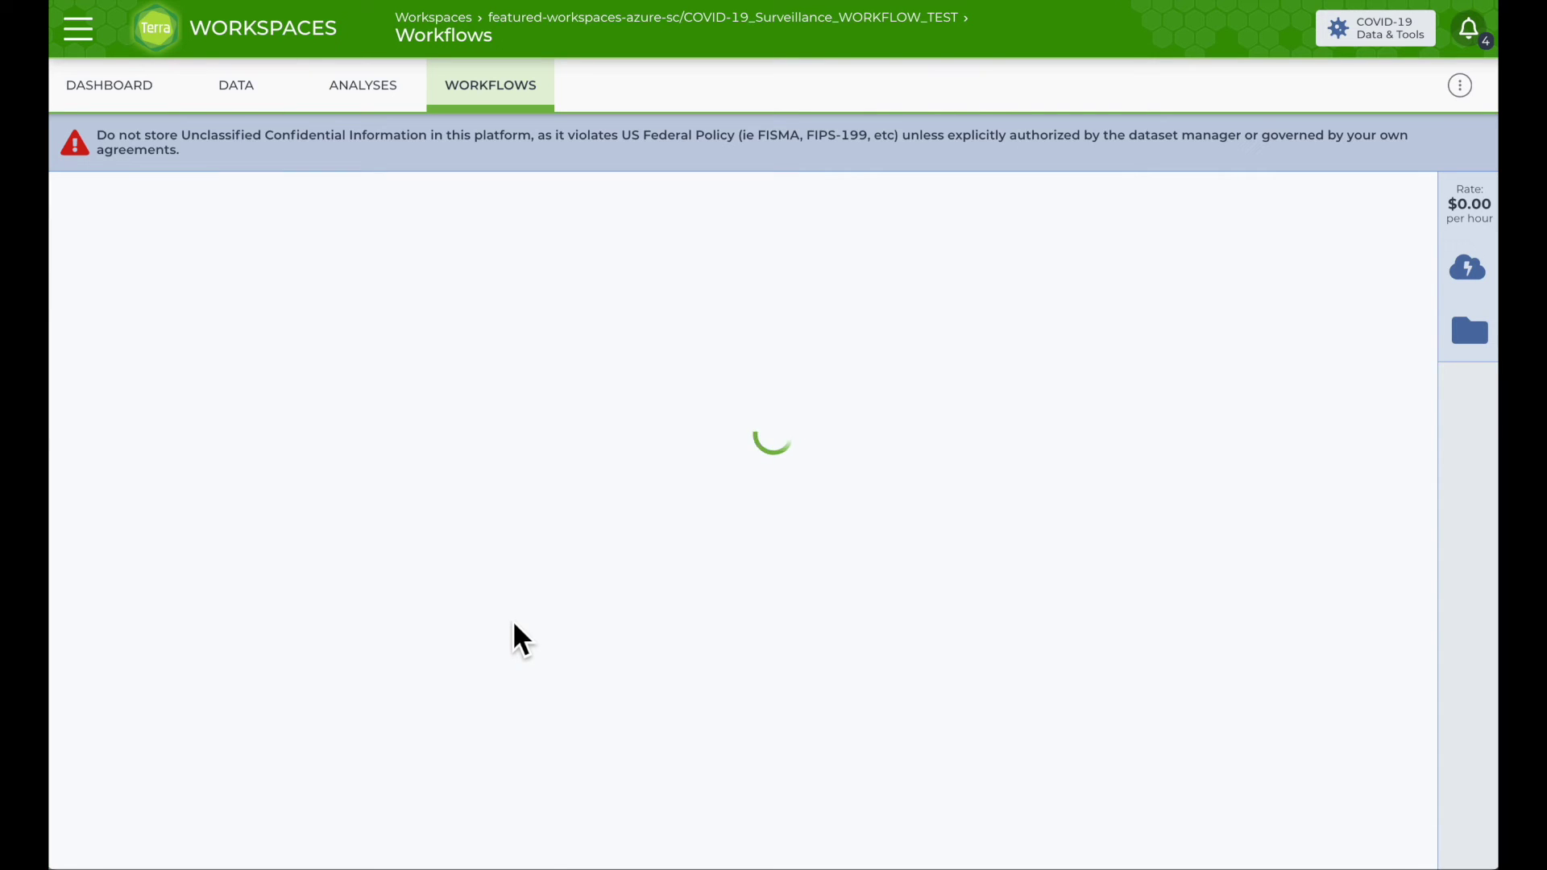
{"action": "left_click", "coordinate": [175, 711]}
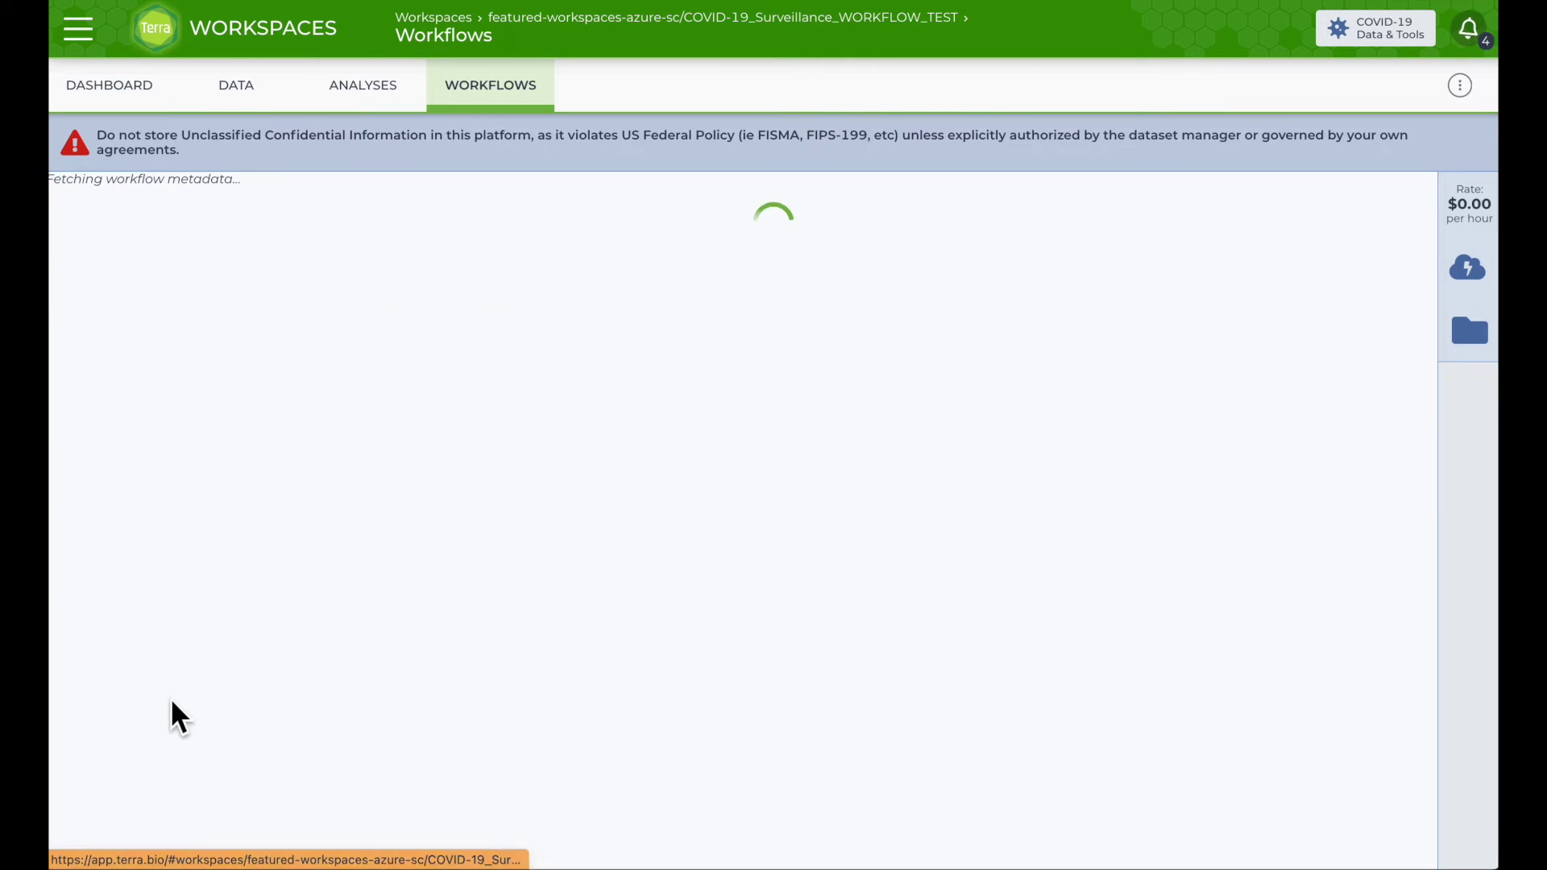
{"action": "left_click", "coordinate": [593, 612]}
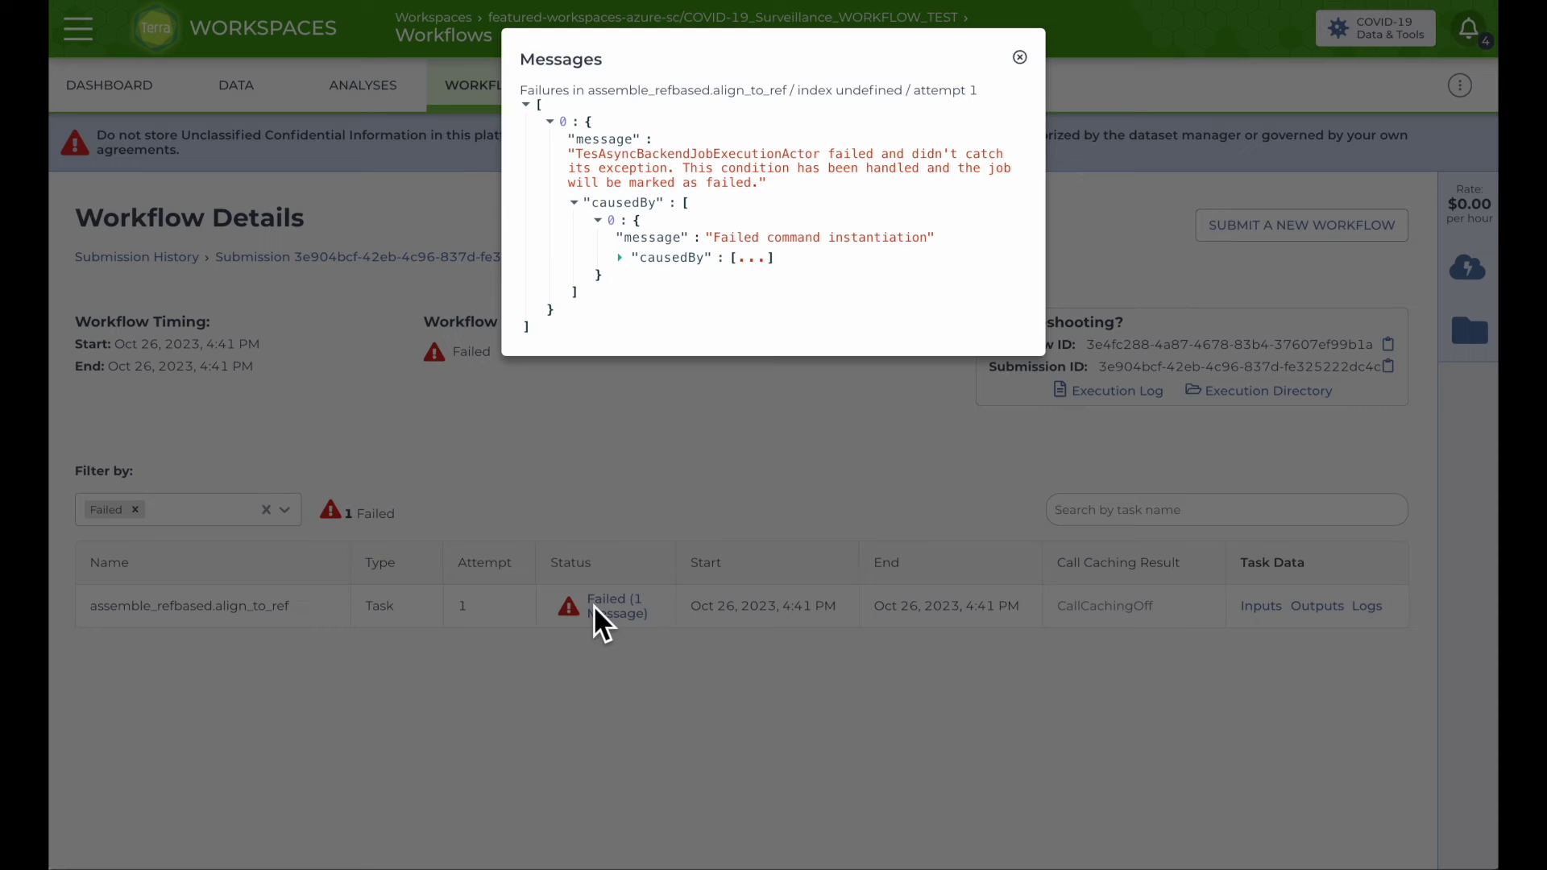
{"action": "left_click", "coordinate": [1021, 59]}
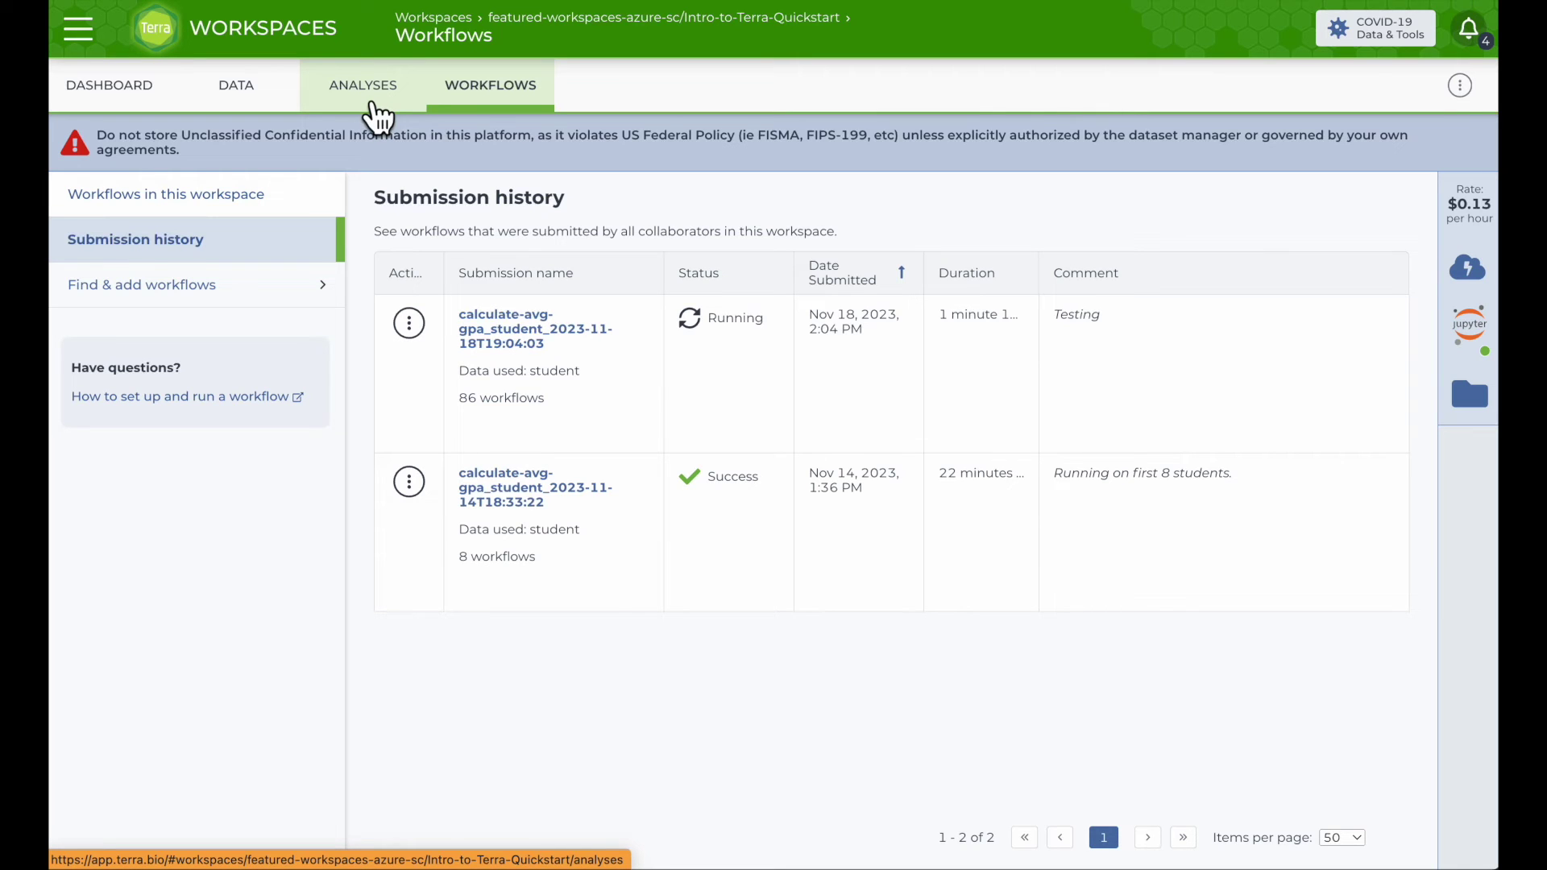
{"action": "left_click", "coordinate": [379, 117]}
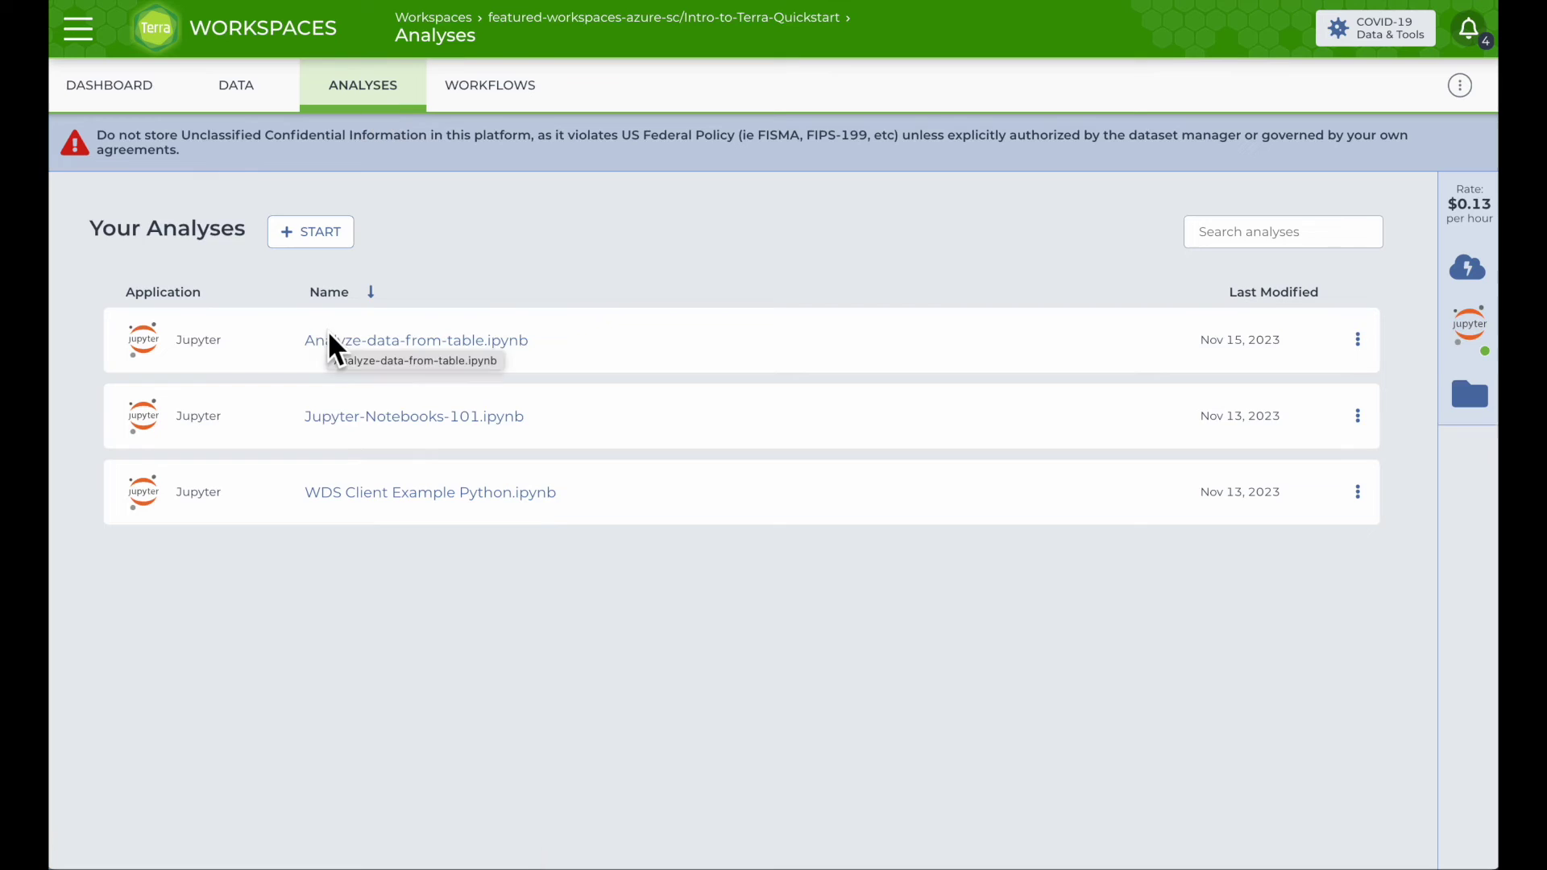
- Preview Analyze-data-from-table.ipynb and open it in JupyterLab
{"action": "left_click", "coordinate": [328, 340]}
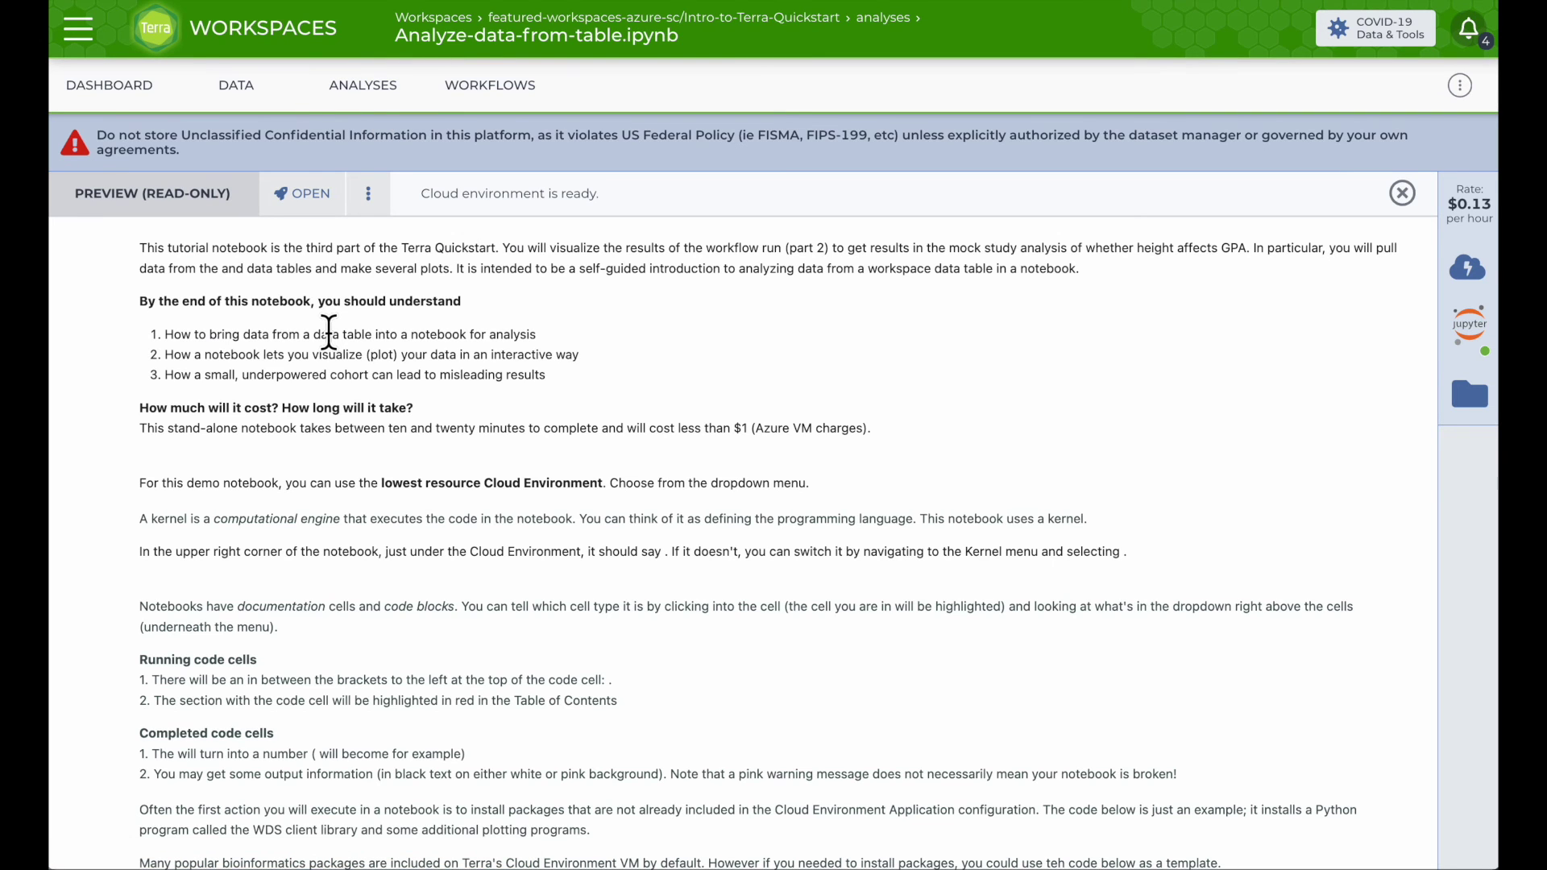
{"action": "left_click", "coordinate": [312, 194]}
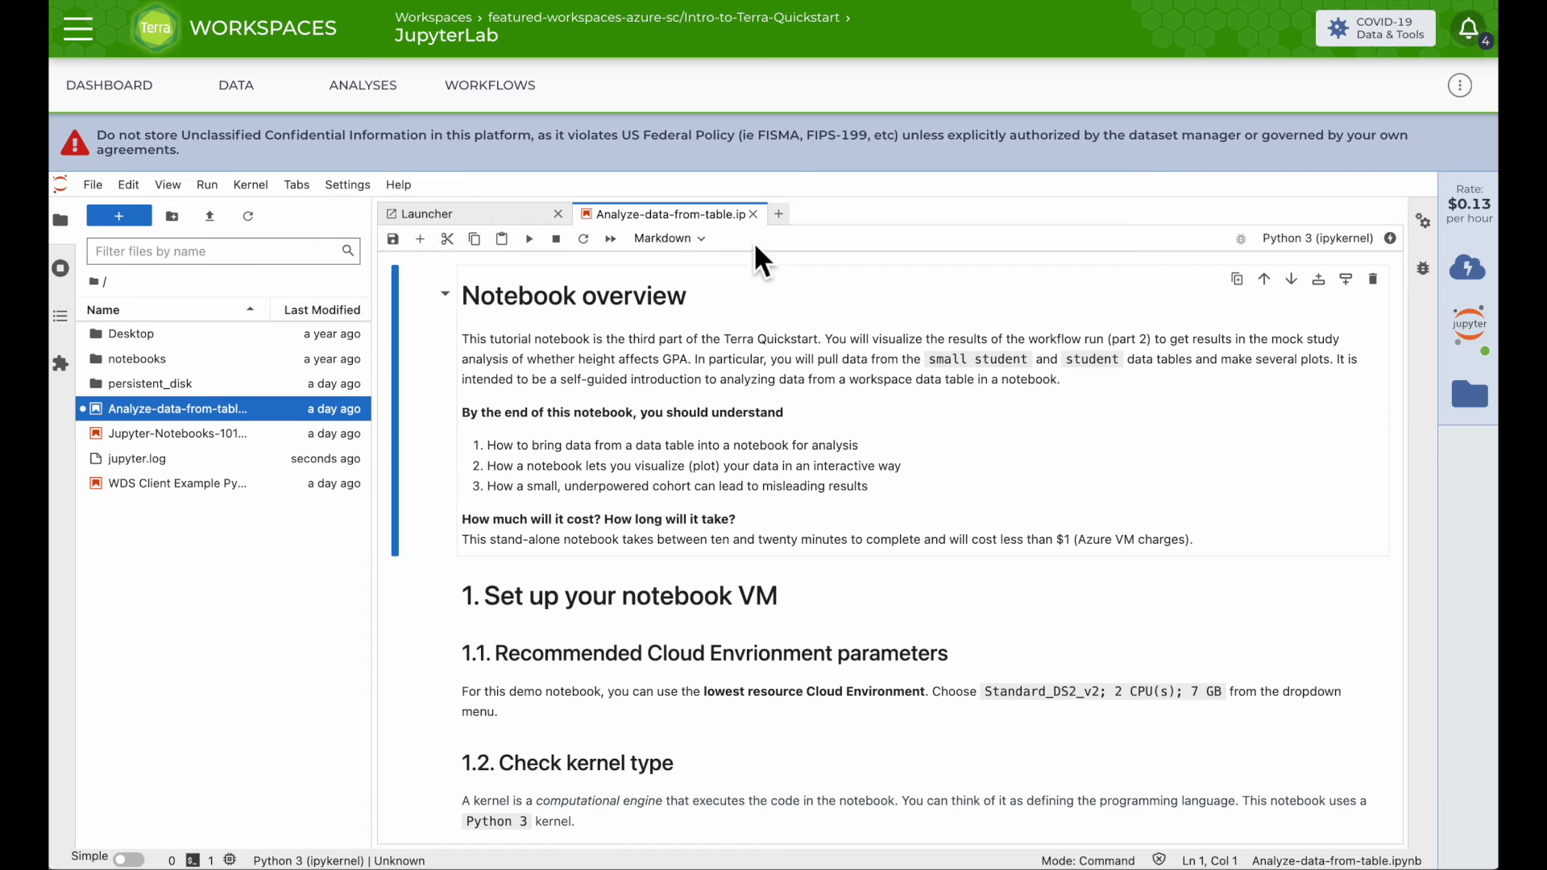
{"action": "left_click", "coordinate": [1468, 264]}
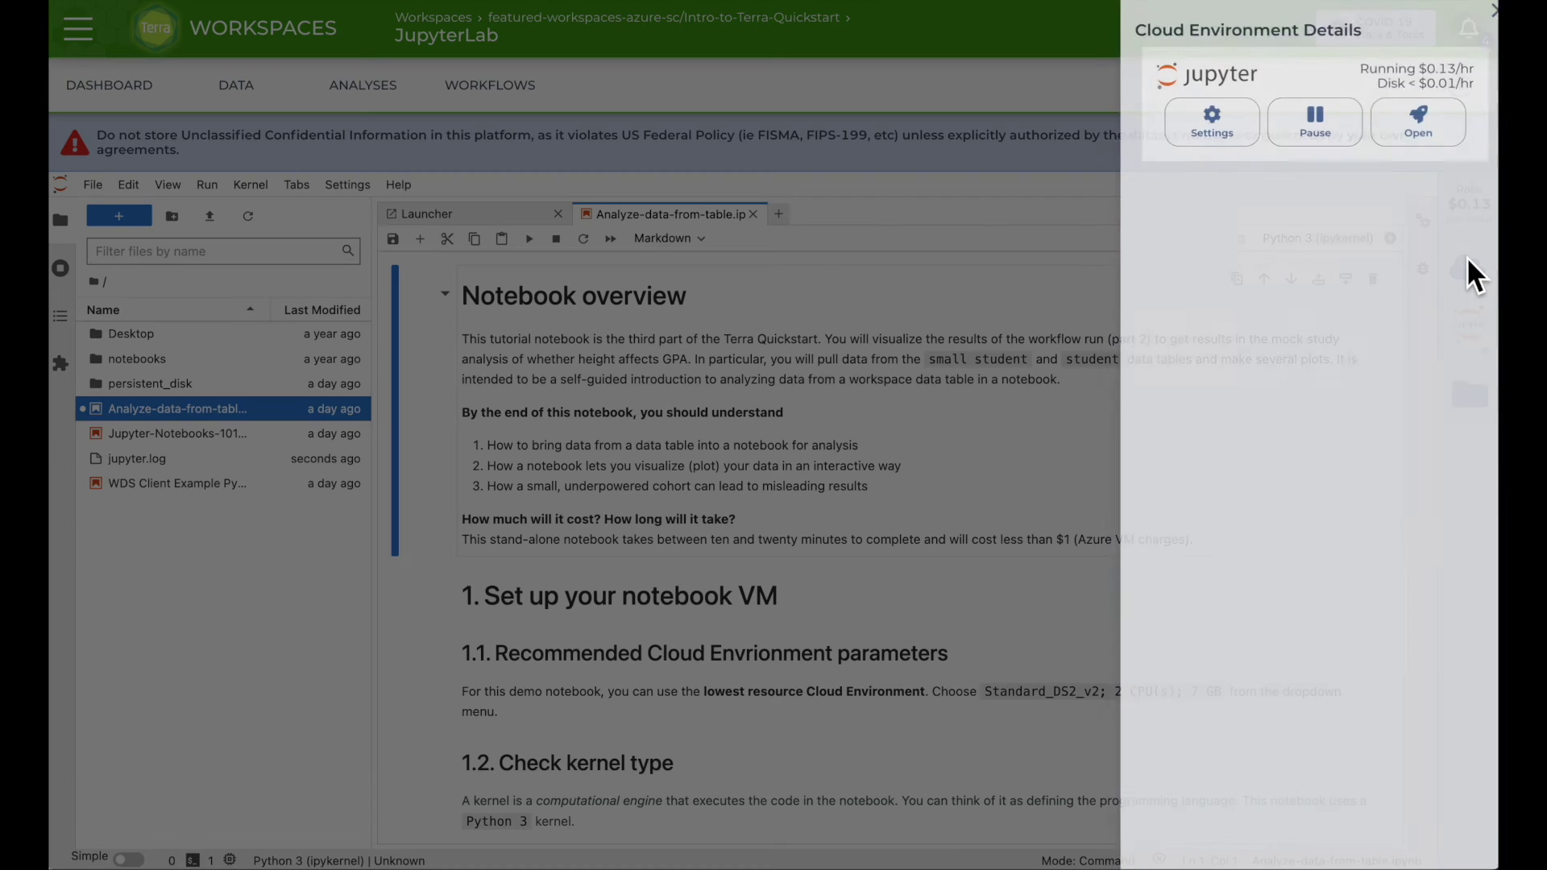
{"action": "left_click", "coordinate": [1202, 119]}
{"action": "left_click", "coordinate": [1153, 410]}
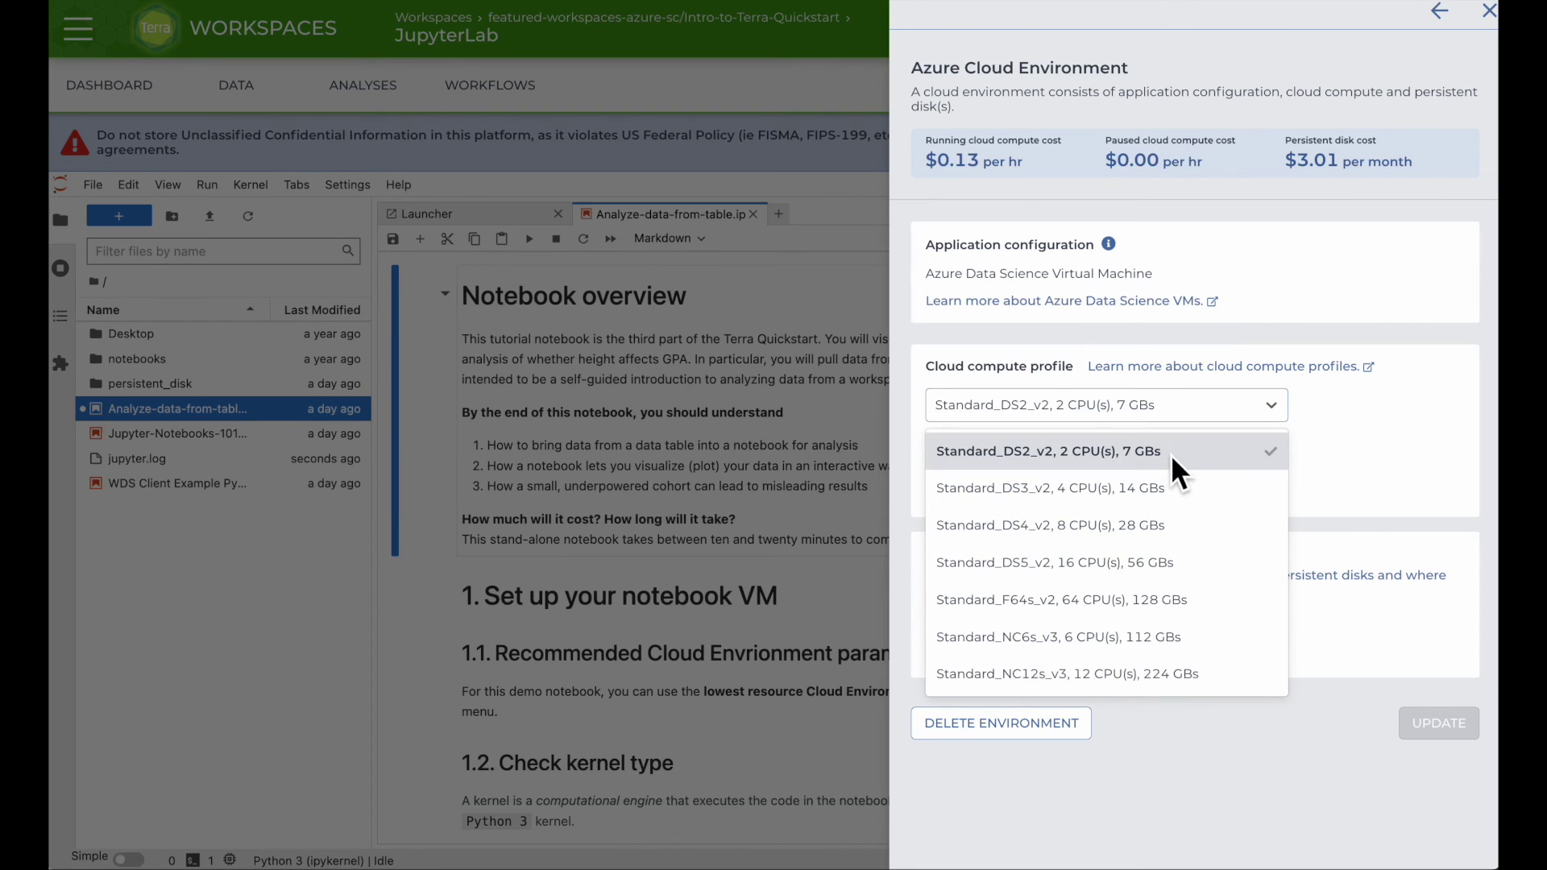
{"action": "left_click", "coordinate": [1351, 422]}
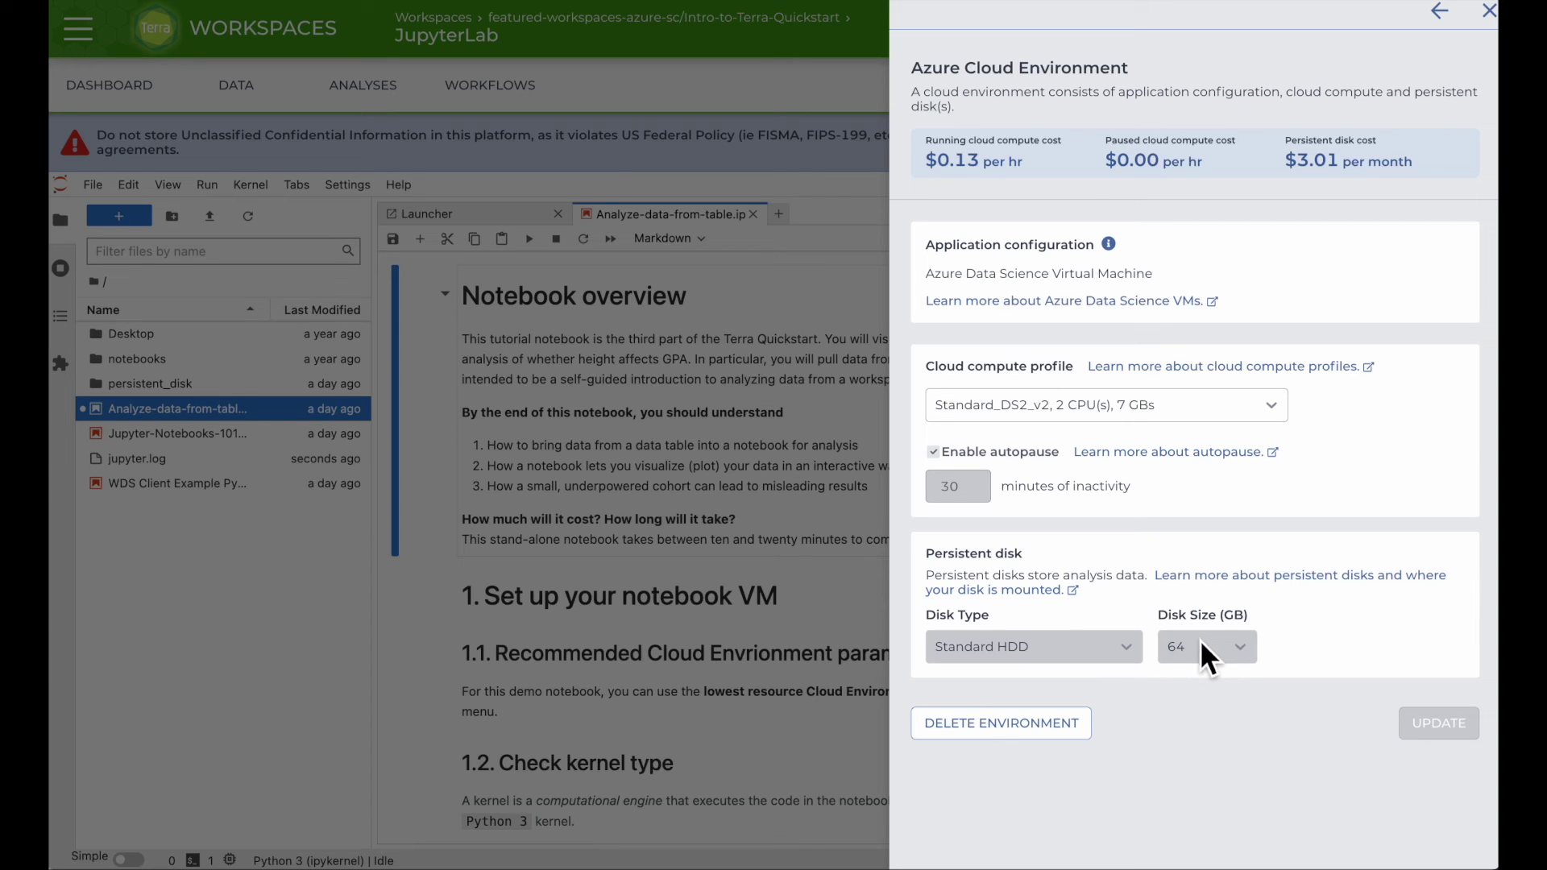
{"action": "left_click", "coordinate": [1489, 12]}
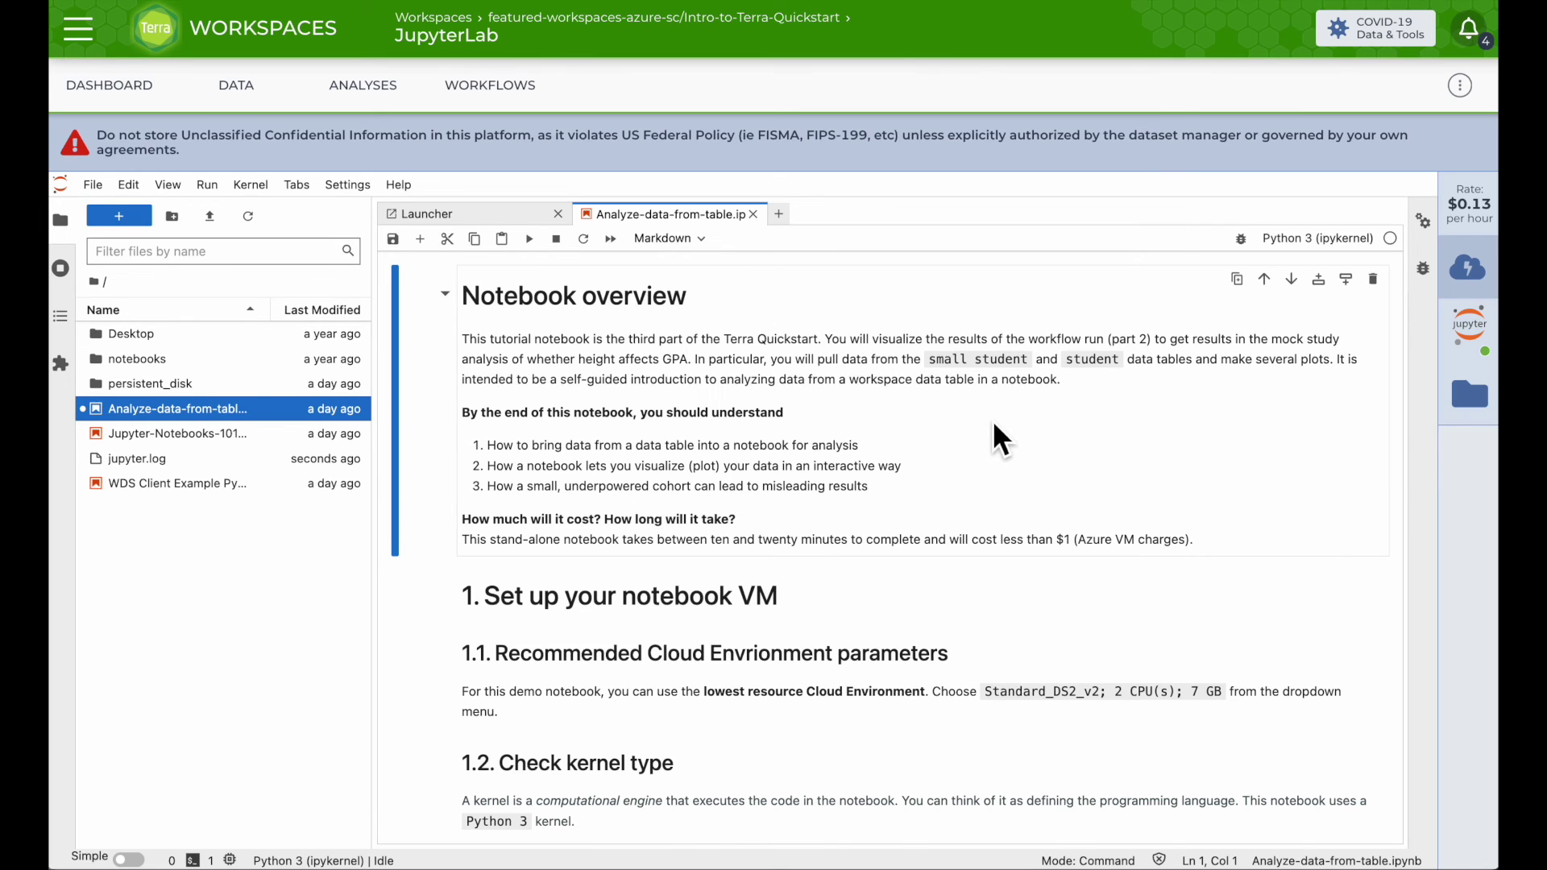
{"action": "scroll", "coordinate": [1208, 508], "scroll_direction": "down", "scroll_amount": 1}
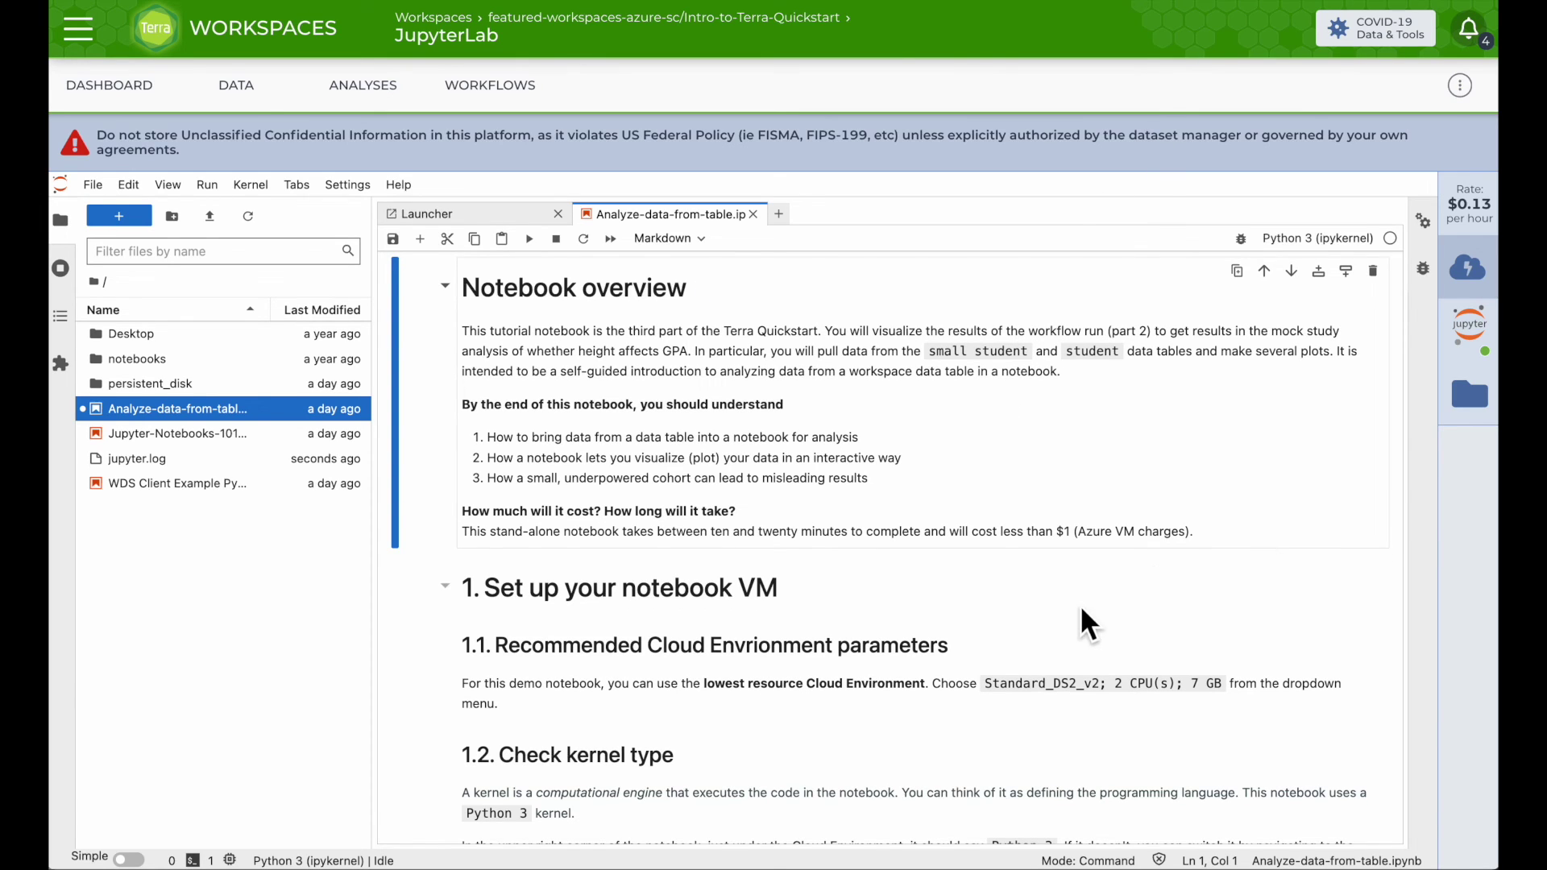
{"action": "scroll", "coordinate": [1065, 608], "scroll_direction": "down", "scroll_amount": 1}
{"action": "scroll", "coordinate": [1065, 607], "scroll_direction": "down", "scroll_amount": 3}
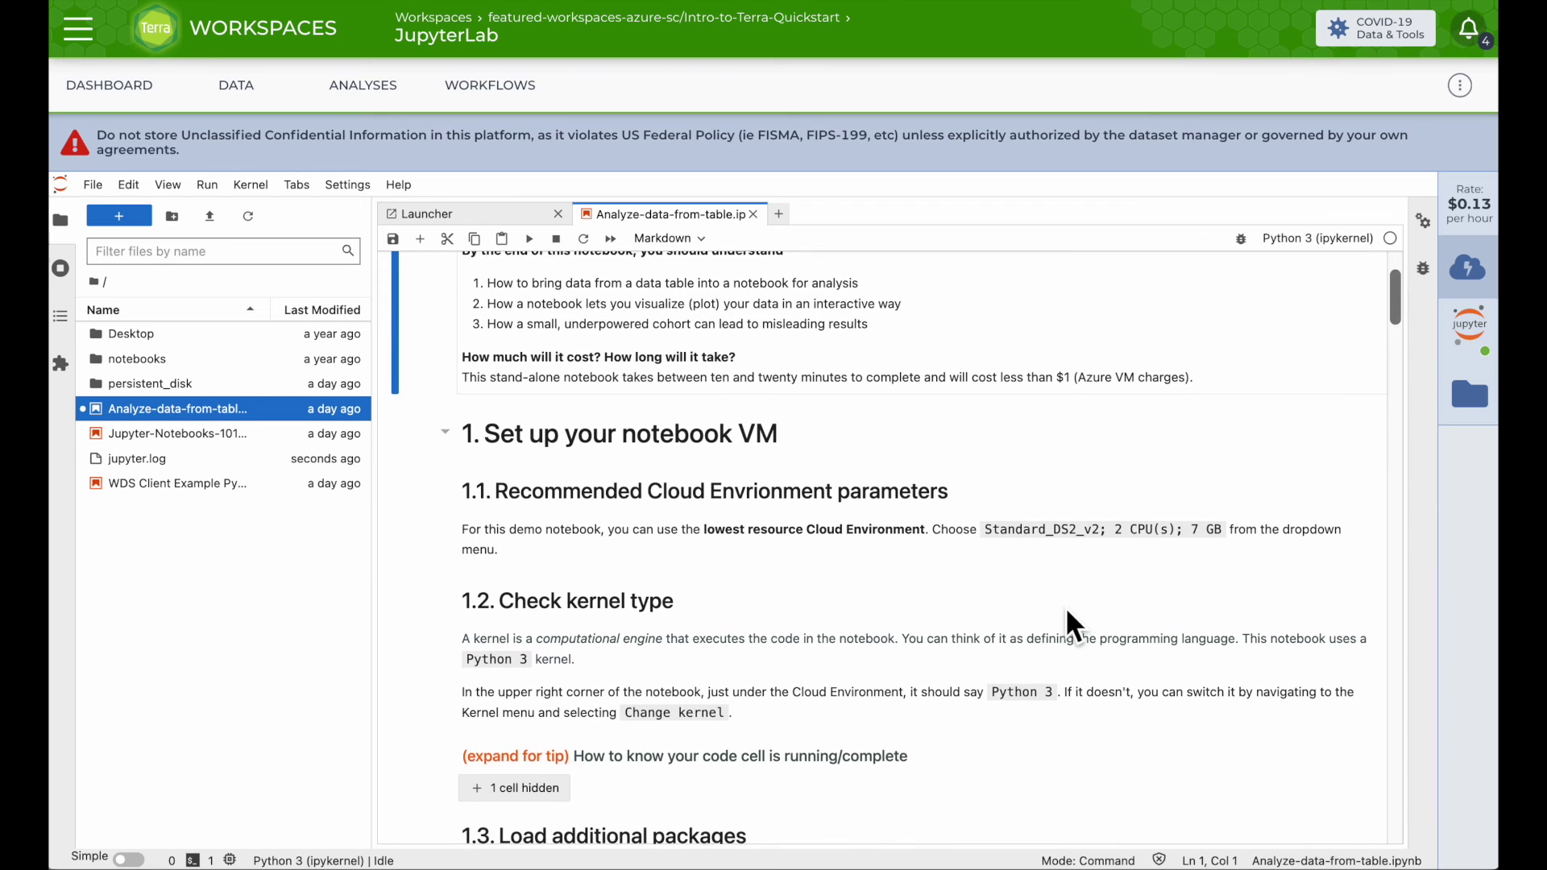
{"action": "scroll", "coordinate": [1067, 610], "scroll_direction": "down", "scroll_amount": 2}
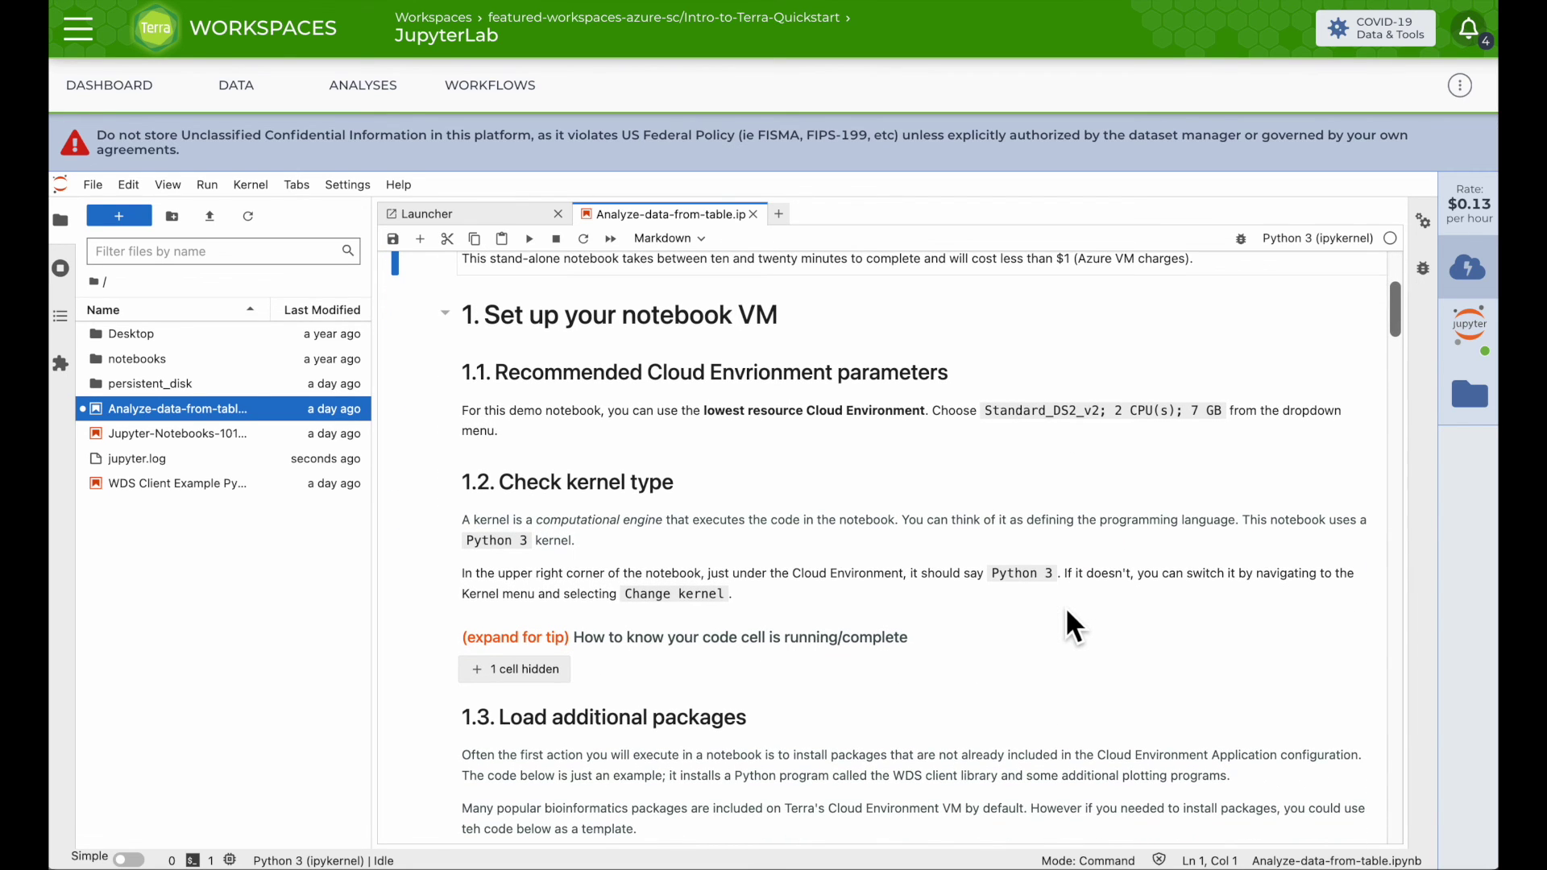
{"action": "scroll", "coordinate": [1064, 622], "scroll_direction": "down", "scroll_amount": 1}
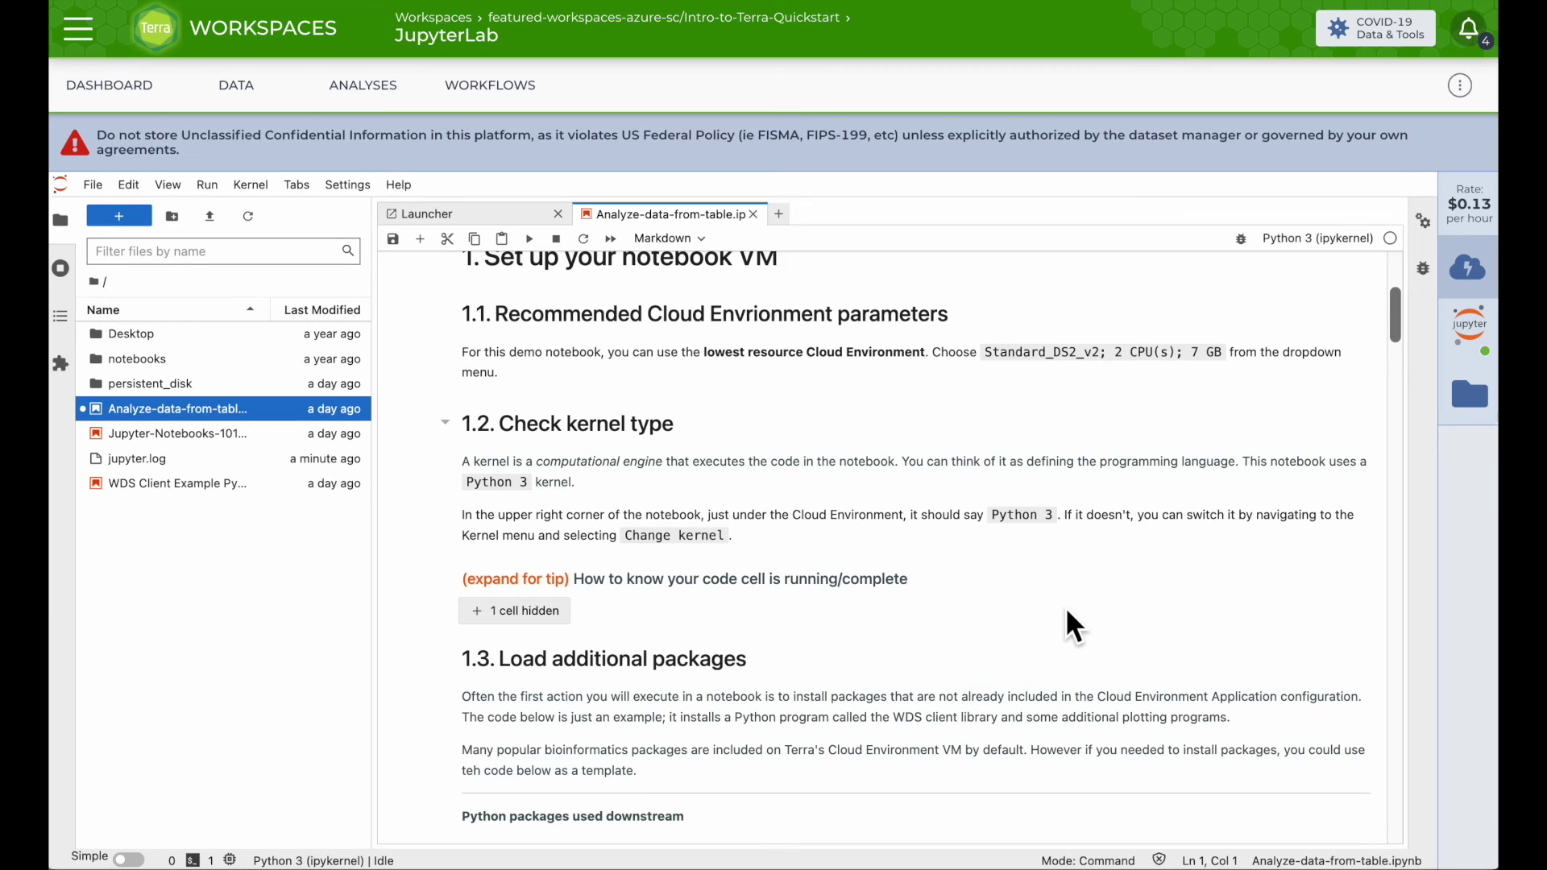
{"action": "scroll", "coordinate": [1066, 610], "scroll_direction": "down", "scroll_amount": 1}
{"action": "scroll", "coordinate": [1066, 610], "scroll_direction": "down", "scroll_amount": 5}
{"action": "scroll", "coordinate": [1066, 611], "scroll_direction": "down", "scroll_amount": 5}
{"action": "scroll", "coordinate": [1065, 611], "scroll_direction": "down", "scroll_amount": 5}
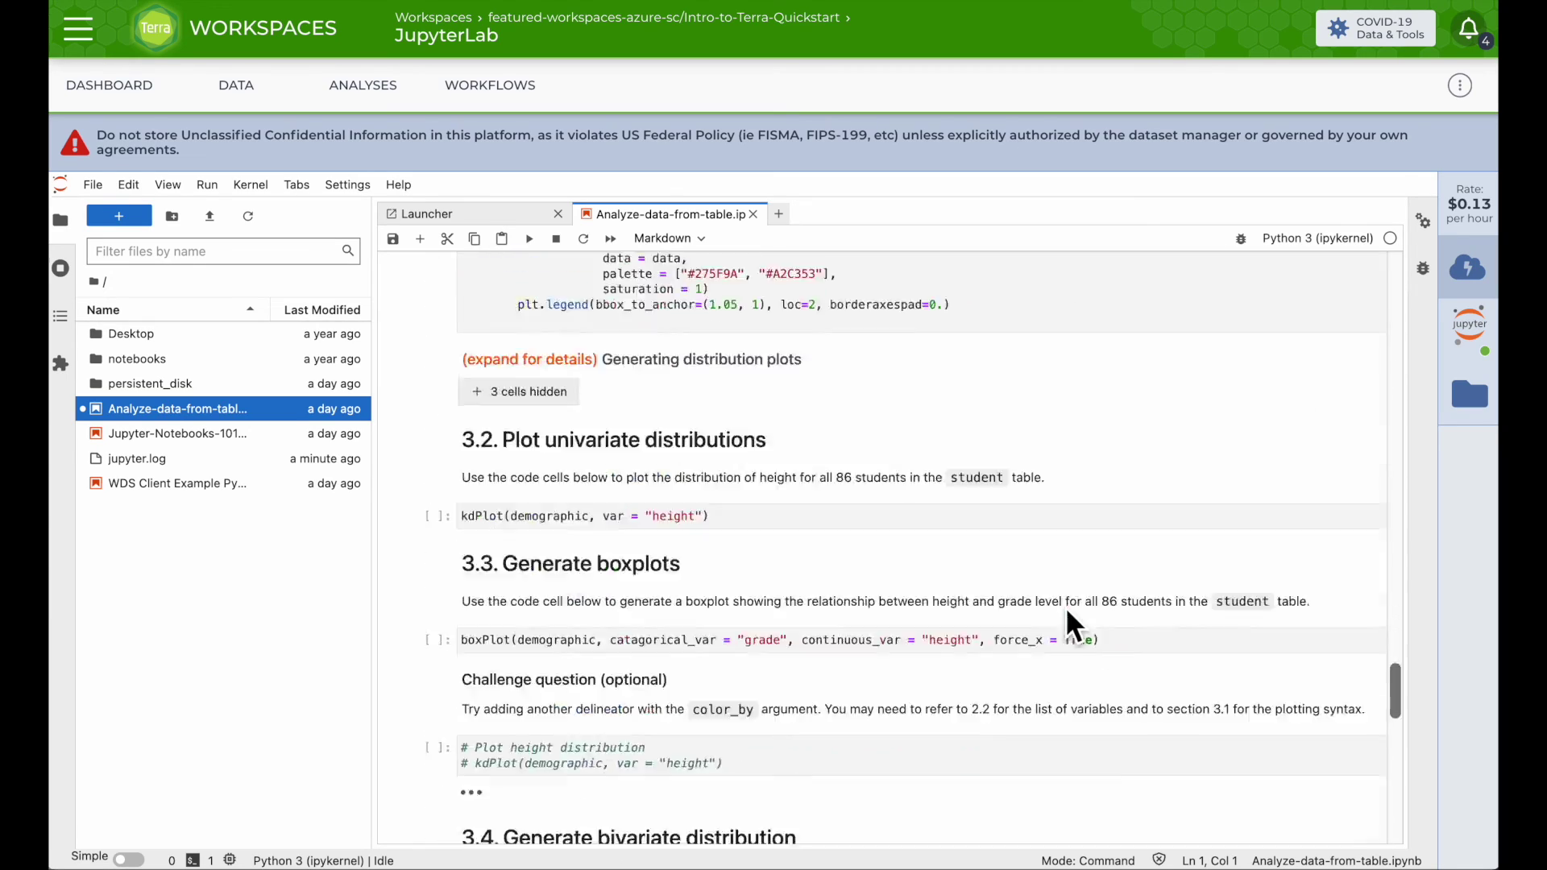
{"action": "scroll", "coordinate": [1067, 611], "scroll_direction": "down", "scroll_amount": 5}
{"action": "scroll", "coordinate": [1067, 610], "scroll_direction": "up", "scroll_amount": 5}
{"action": "scroll", "coordinate": [1066, 610], "scroll_direction": "up", "scroll_amount": 5}
{"action": "scroll", "coordinate": [1067, 610], "scroll_direction": "up", "scroll_amount": 10}
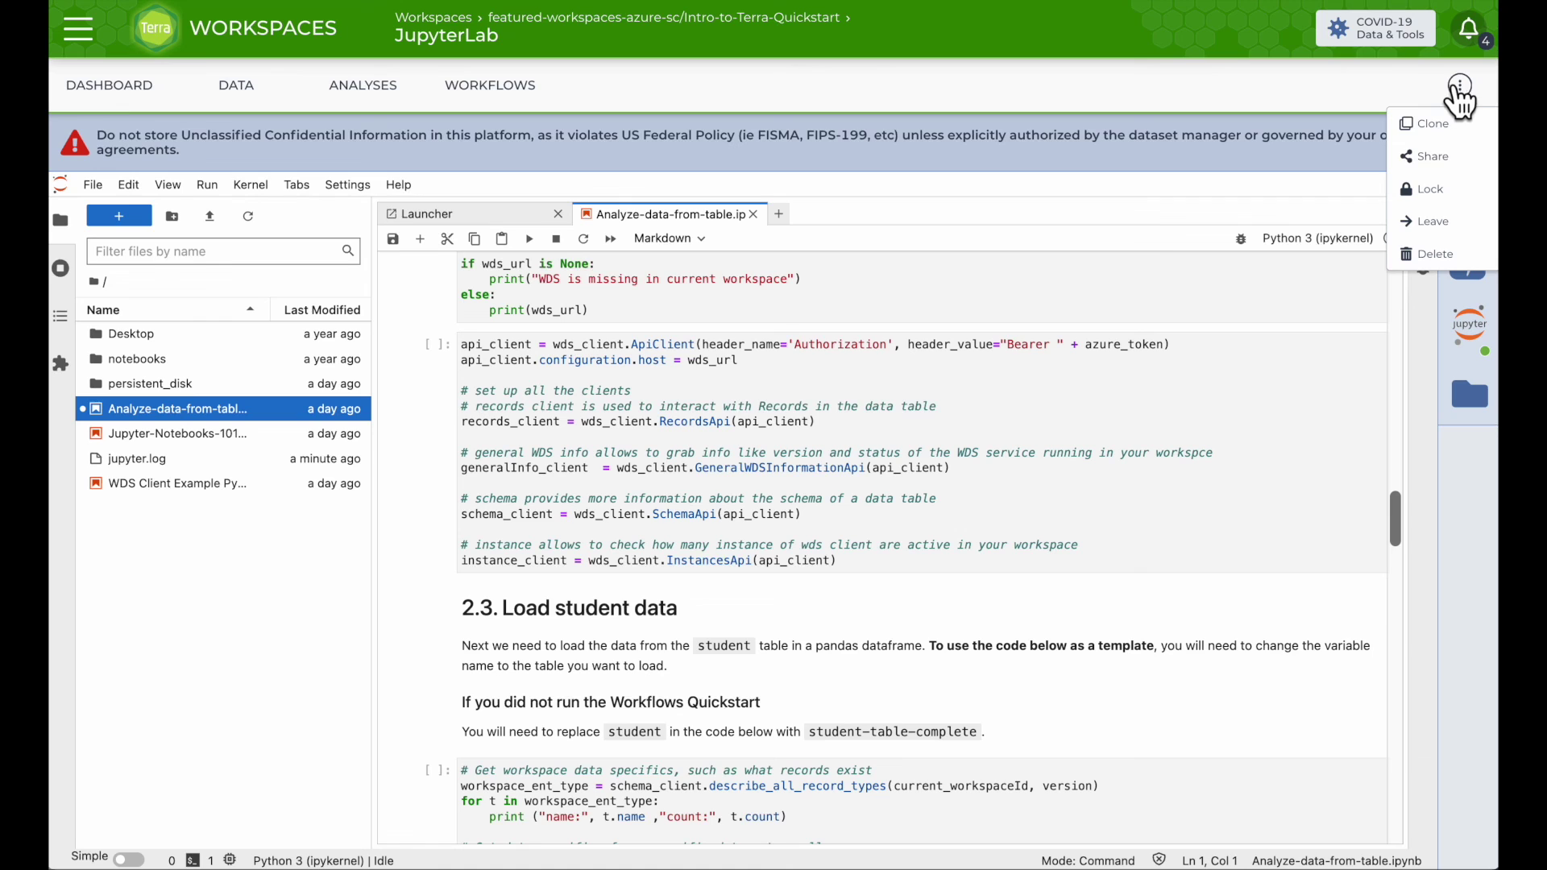
- Open the Share Workspace dialog from the workspace menu to view collaborators
{"action": "left_click", "coordinate": [1438, 163]}
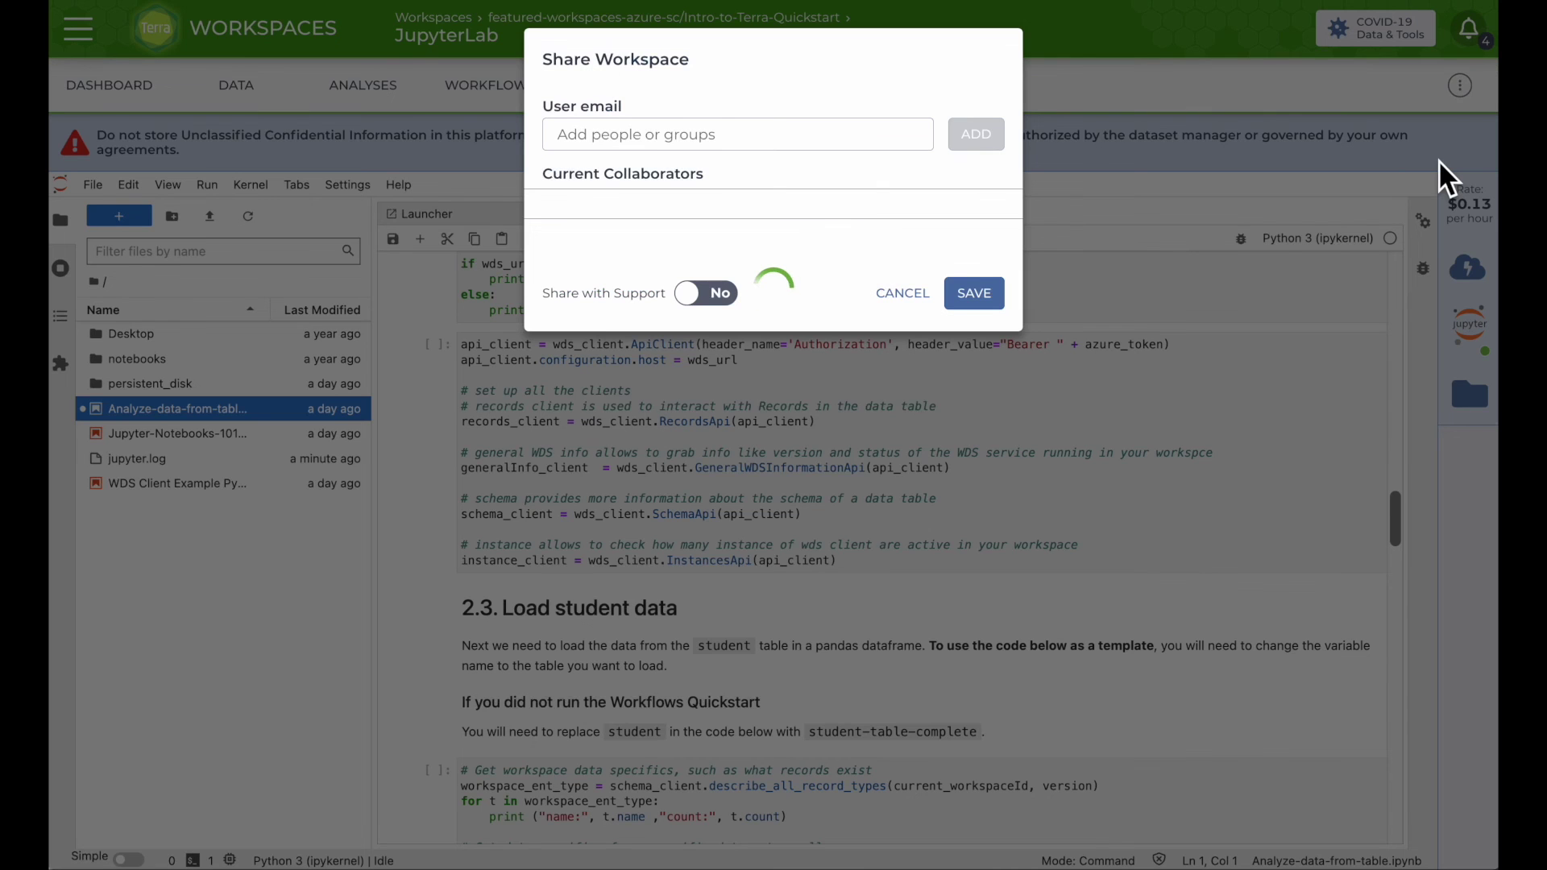